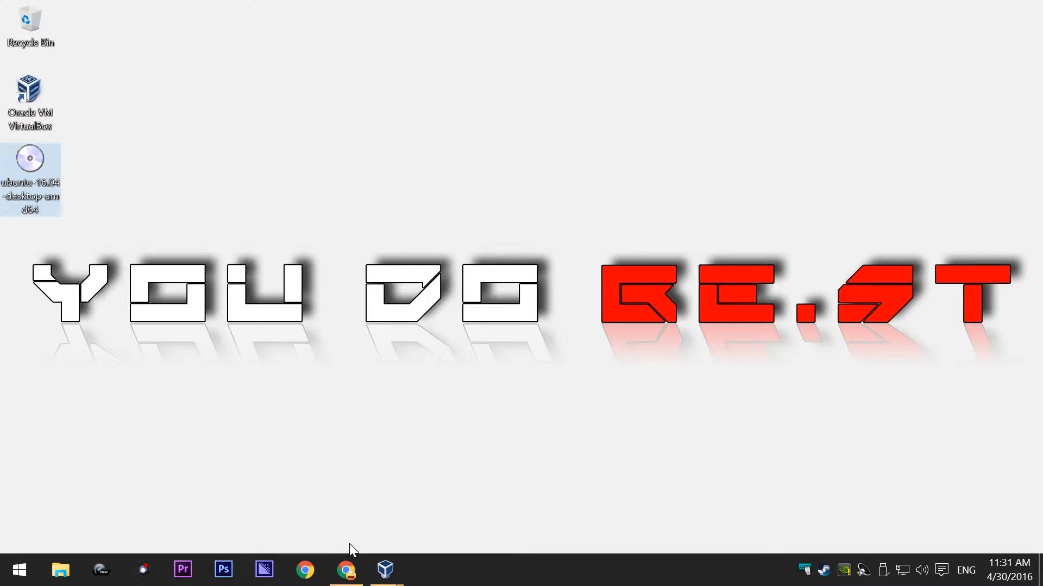
Restore the Chrome window showing the Ubuntu 16.04 LTS download page.
{"action": "left_click", "coordinate": [345, 570]}
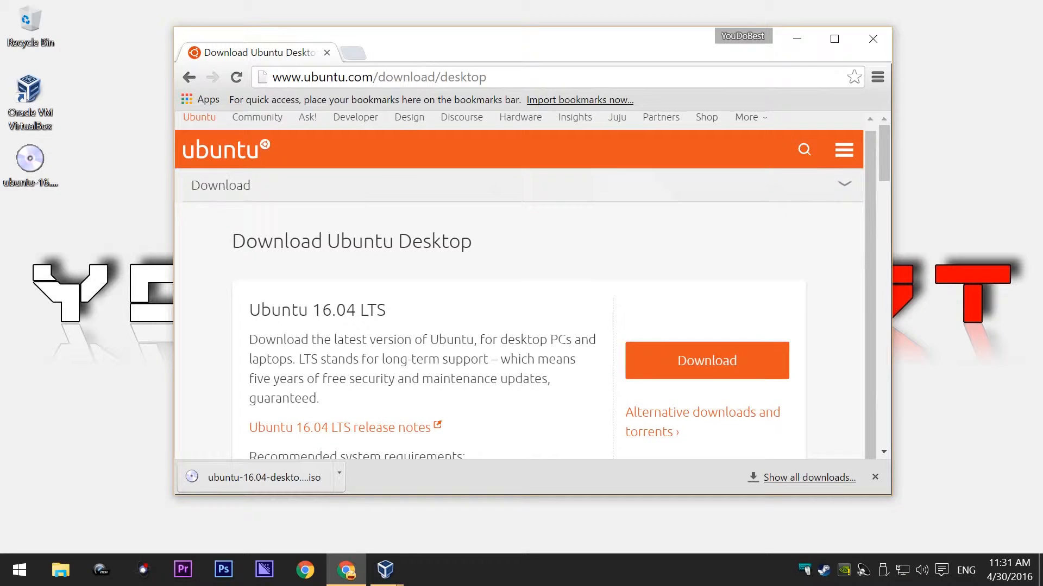
Review the requirements (2 GHz dual-core, 2 GB memory, 25 GB disk), noting the downloaded ISO and VirtualBox.
{"action": "scroll", "coordinate": [477, 380], "scroll_direction": "down", "scroll_amount": 5}
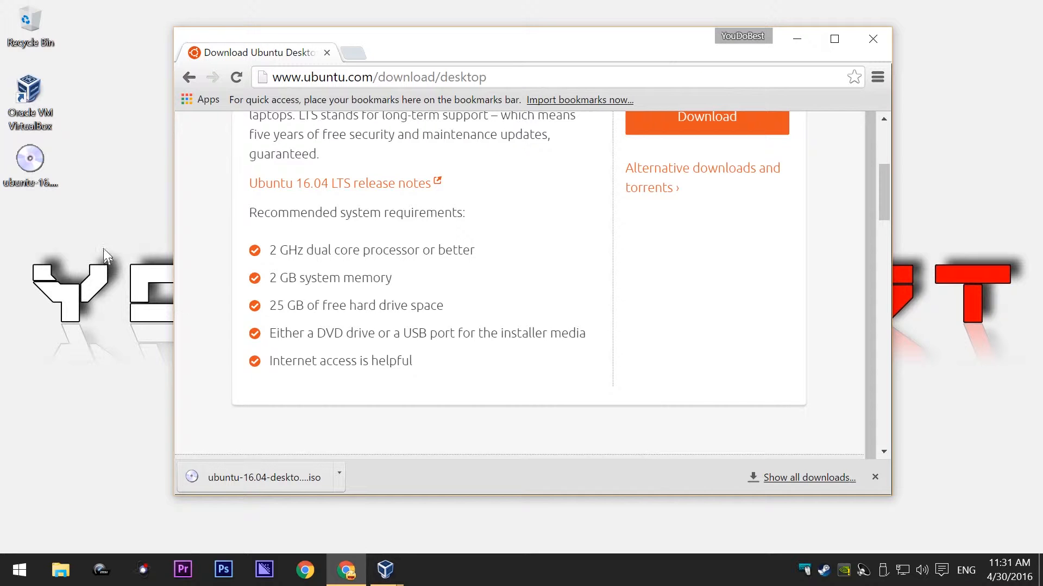
{"action": "left_click", "coordinate": [38, 148]}
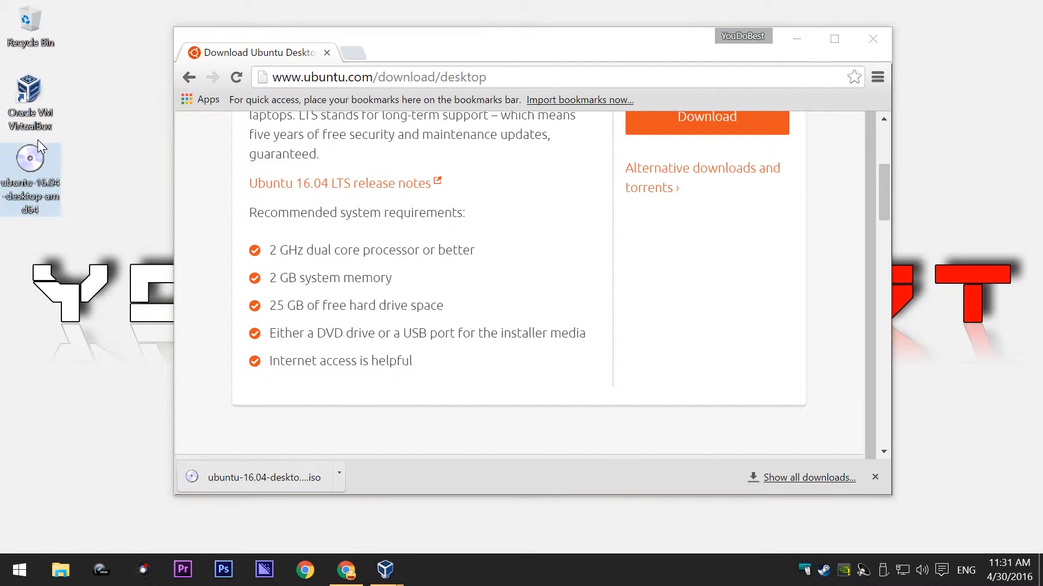
{"action": "left_click", "coordinate": [30, 108]}
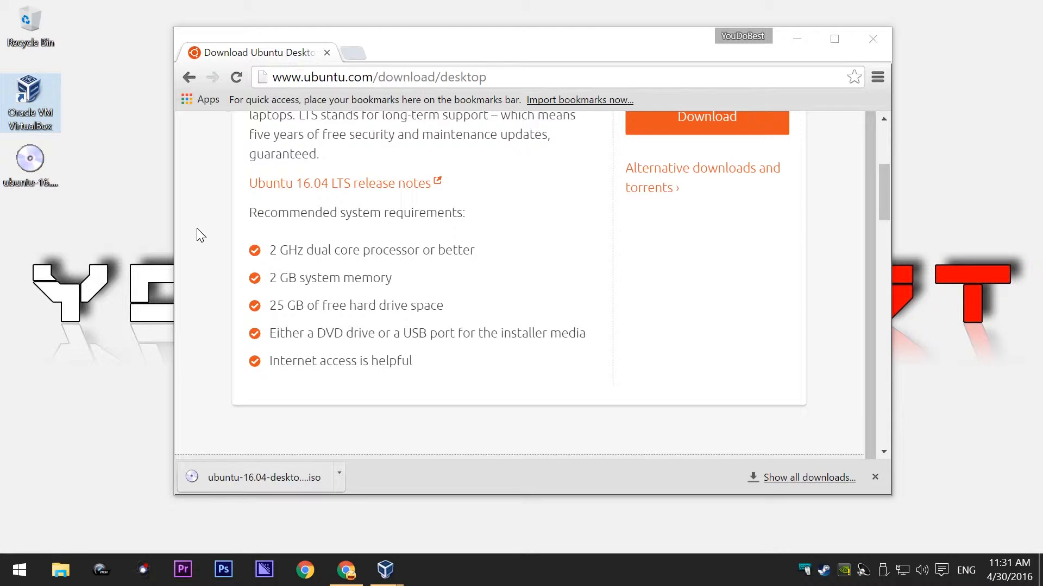
Close the extra VirtualBox window, leaving VirtualBox Manager in front.
{"action": "left_click", "coordinate": [385, 569]}
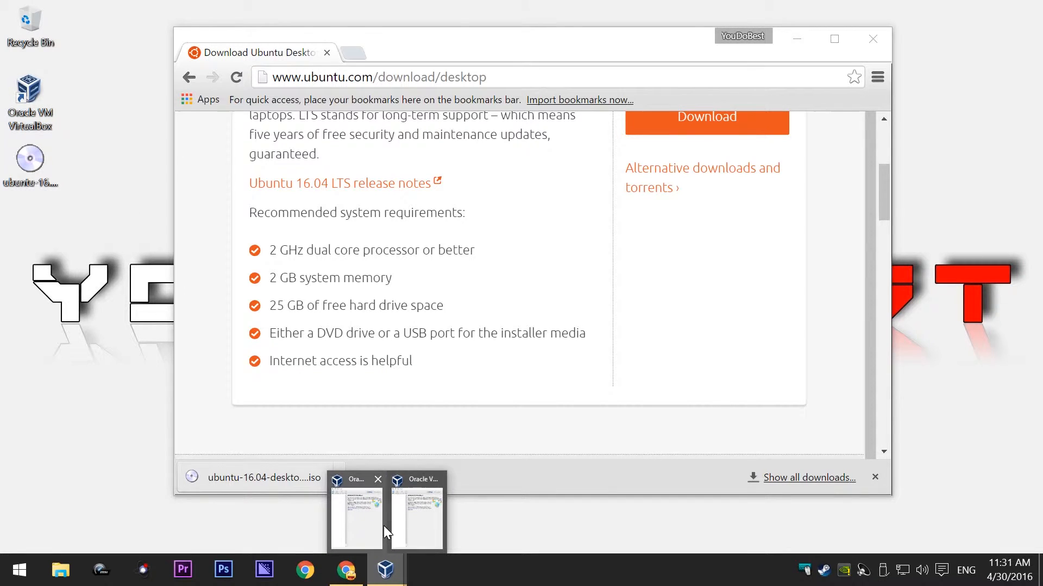
{"action": "left_click", "coordinate": [378, 479]}
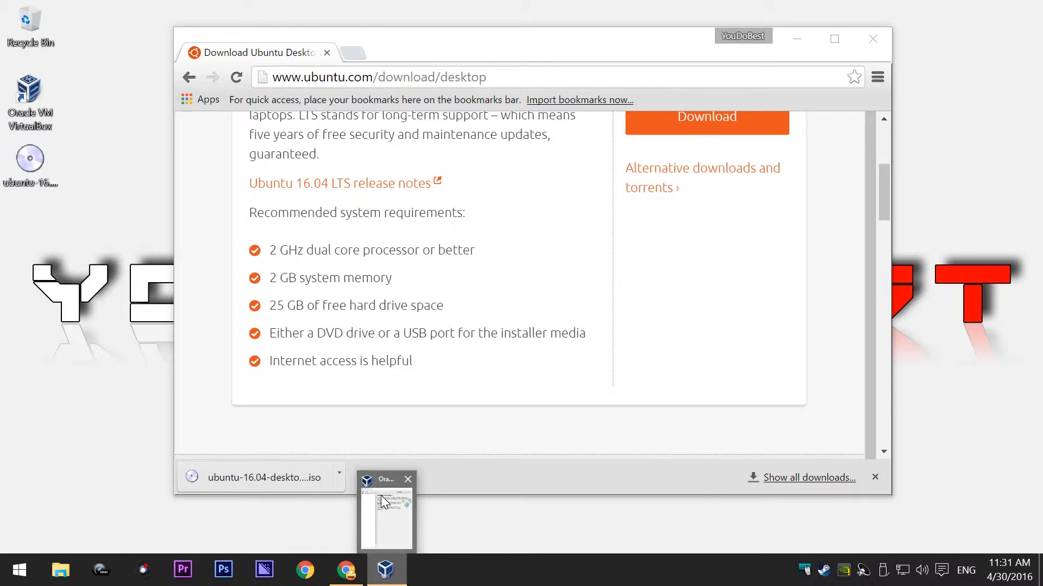
{"action": "left_click", "coordinate": [383, 502]}
Start a new virtual machine named UBUNTU of type Linux, Ubuntu (64-bit).
{"action": "left_click", "coordinate": [319, 59]}
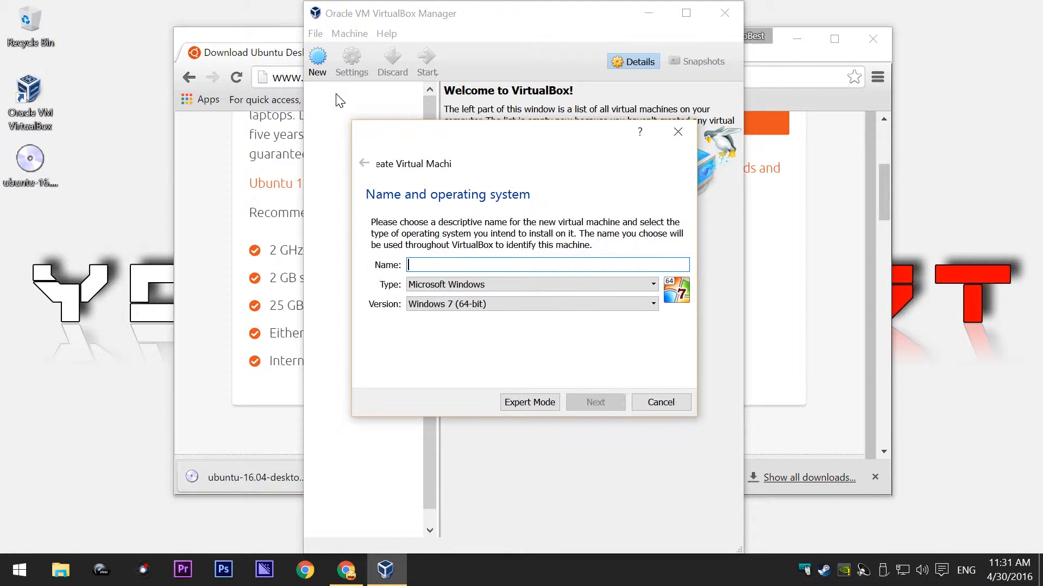
{"action": "type", "text": "UBUNTU"}
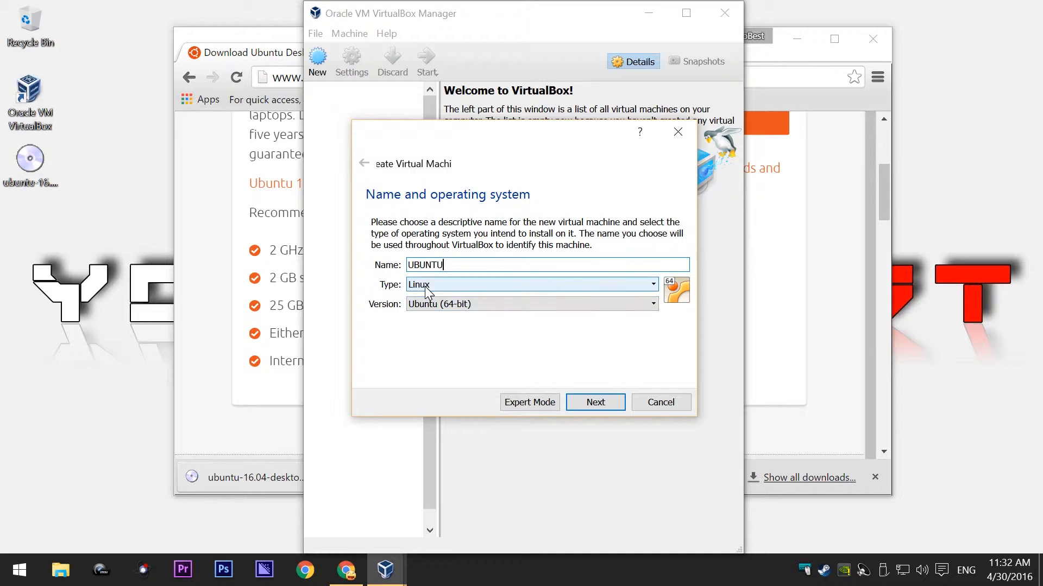
{"action": "left_click", "coordinate": [591, 407]}
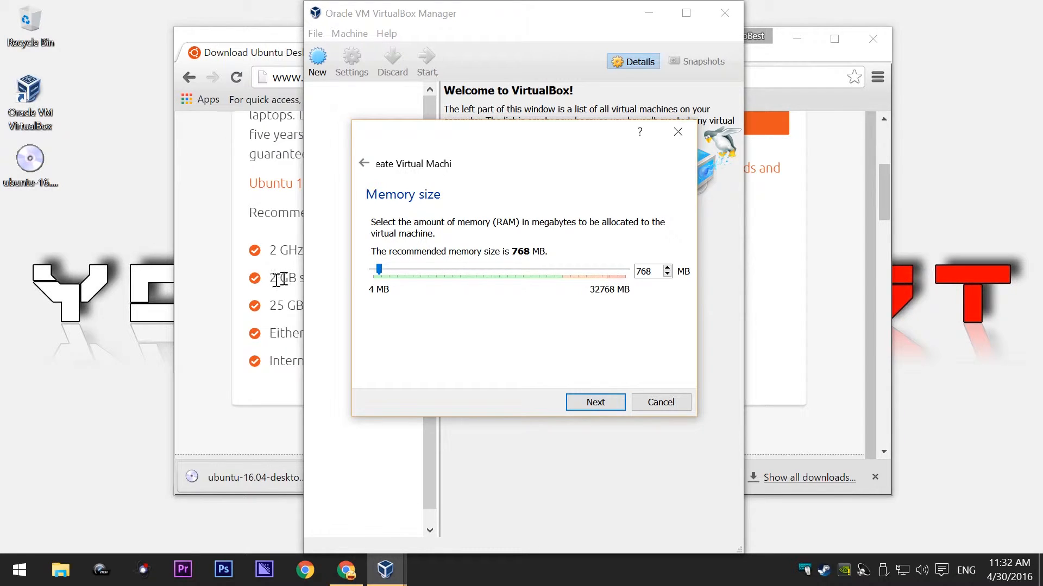
Raise the memory to 2613 MB and choose to create a new virtual hard disk.
{"action": "left_click_drag", "start_coordinate": [381, 264], "coordinate": [394, 271]}
{"action": "left_click", "coordinate": [595, 402]}
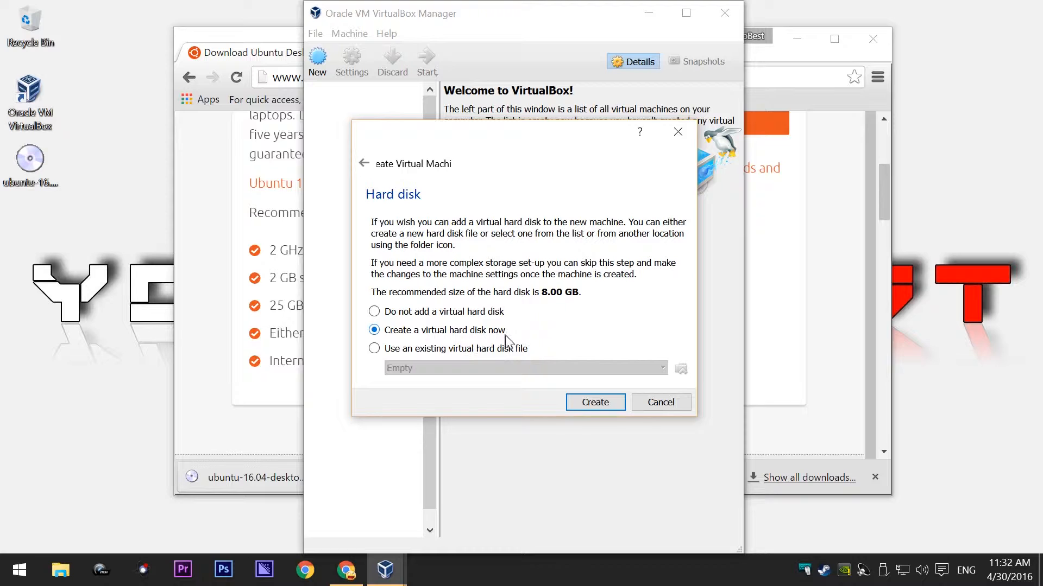
{"action": "left_click", "coordinate": [588, 401]}
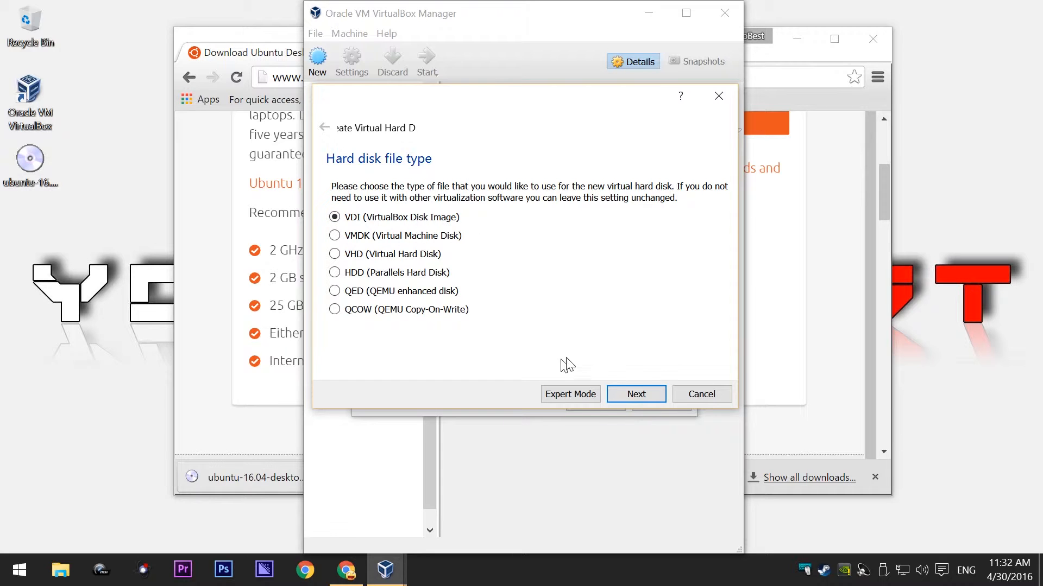
Create a dynamically allocated 25.82 GB VDI disk, UBUNTU.vdi, completing the machine.
{"action": "left_click", "coordinate": [630, 400]}
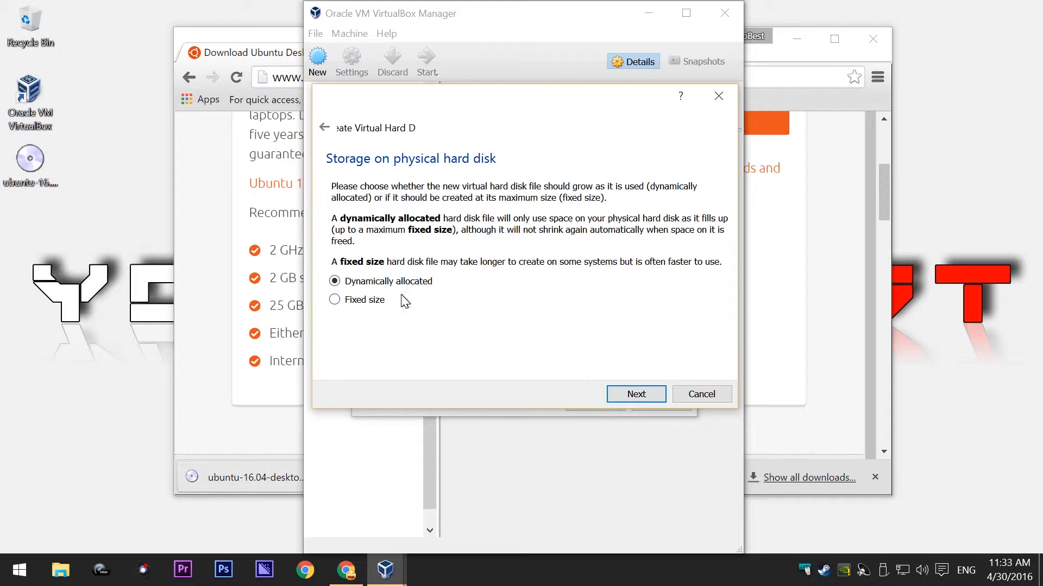
{"action": "left_click", "coordinate": [650, 395]}
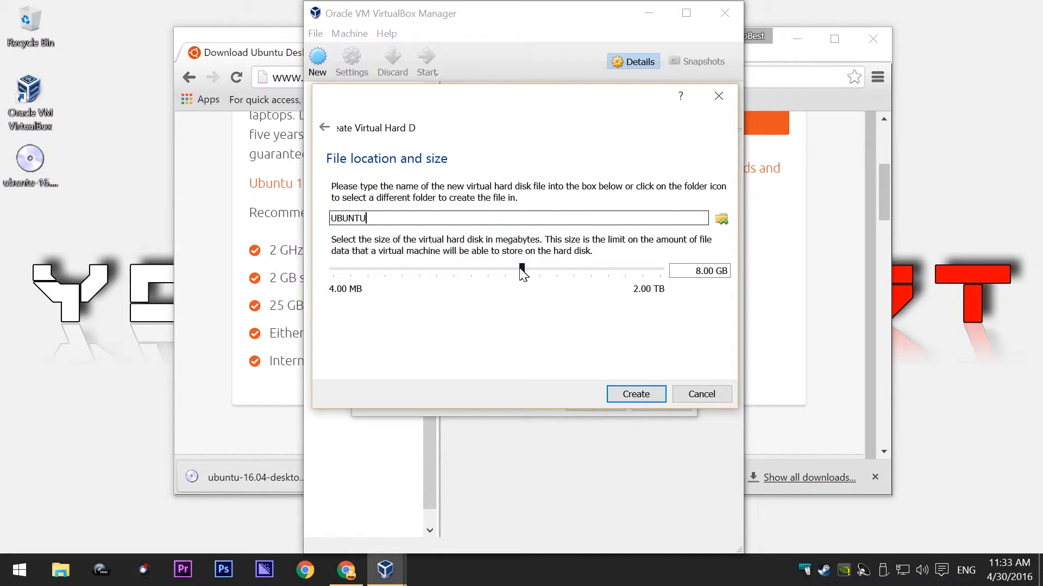
{"action": "mouse_move", "coordinate": [523, 272]}
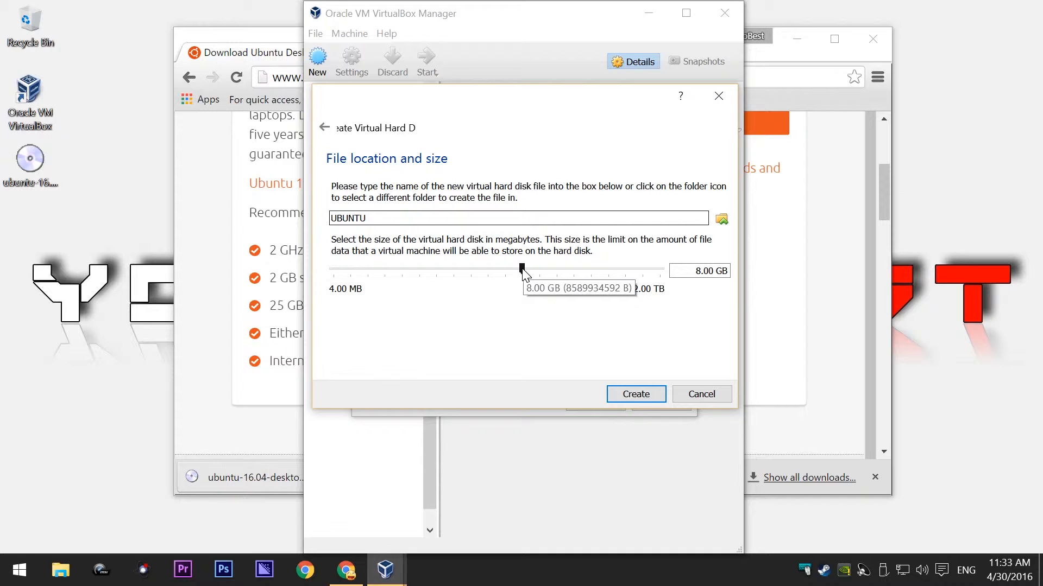
{"action": "left_click_drag", "start_coordinate": [523, 271], "coordinate": [553, 278]}
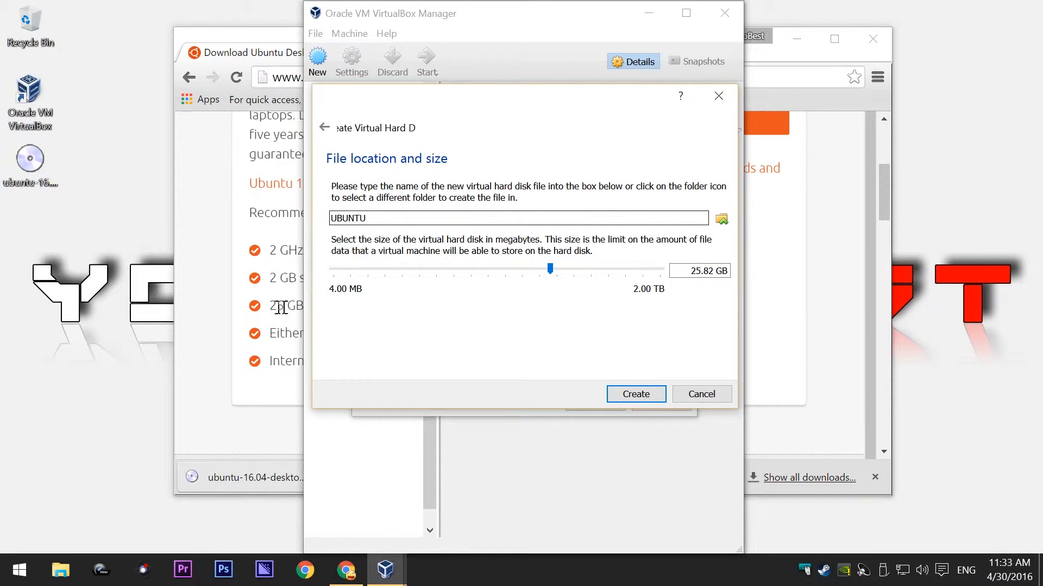
{"action": "left_click", "coordinate": [626, 394]}
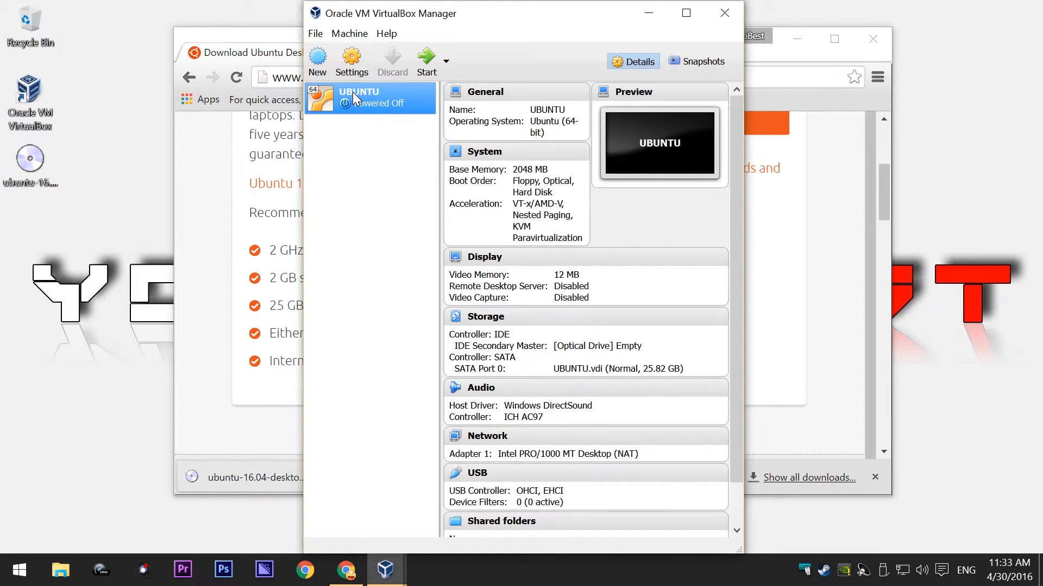
Set UBUNTU's System processors to 2, rechecking the Ubuntu requirements page before returning to Settings.
{"action": "left_click", "coordinate": [356, 59]}
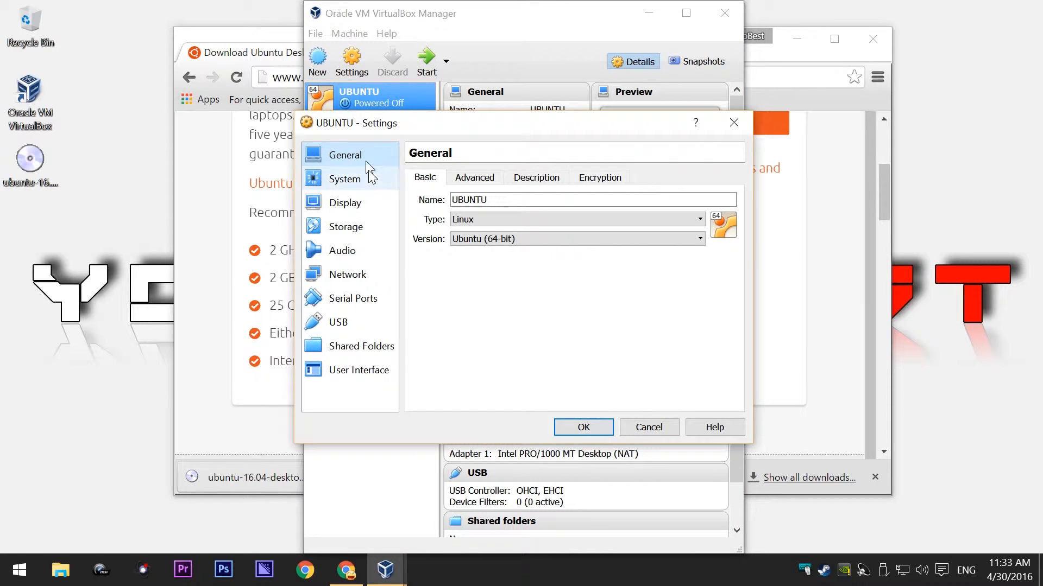
{"action": "left_click", "coordinate": [357, 181]}
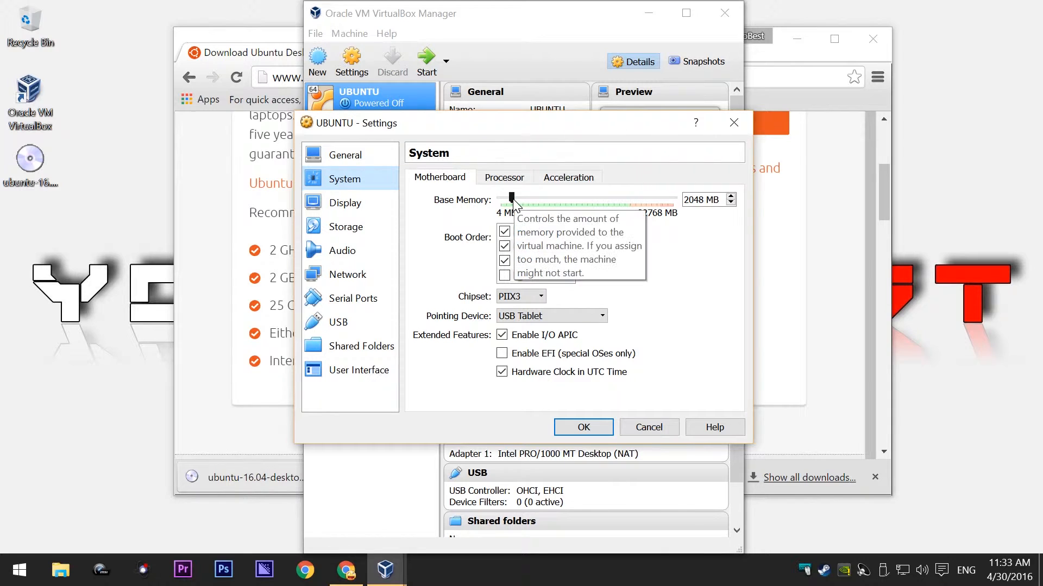
{"action": "left_click", "coordinate": [504, 178]}
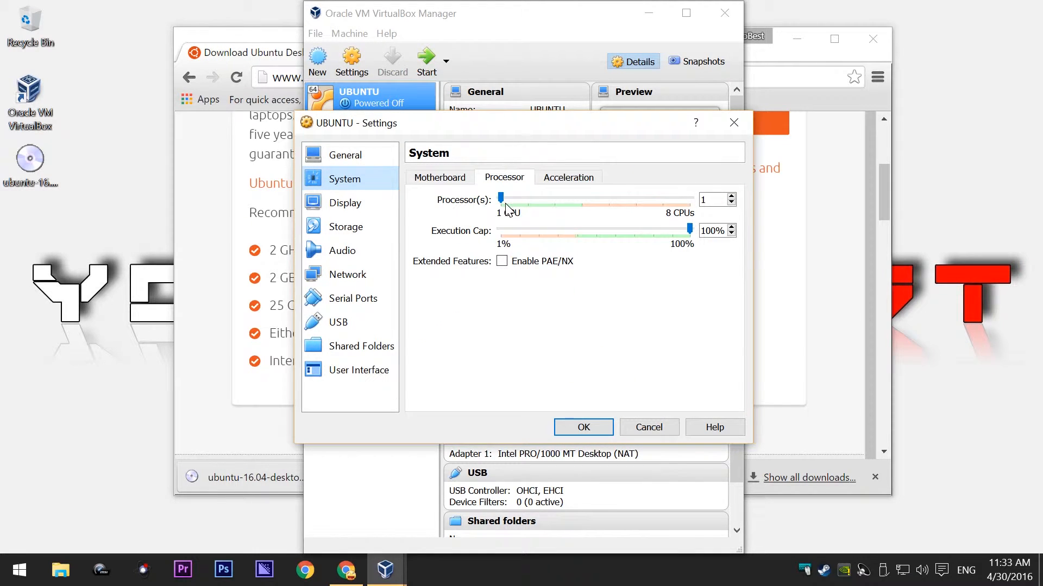
{"action": "mouse_move", "coordinate": [500, 199]}
{"action": "left_mouse_down"}
{"action": "mouse_move", "coordinate": [579, 211]}
{"action": "mouse_move", "coordinate": [521, 203]}
{"action": "left_mouse_up"}
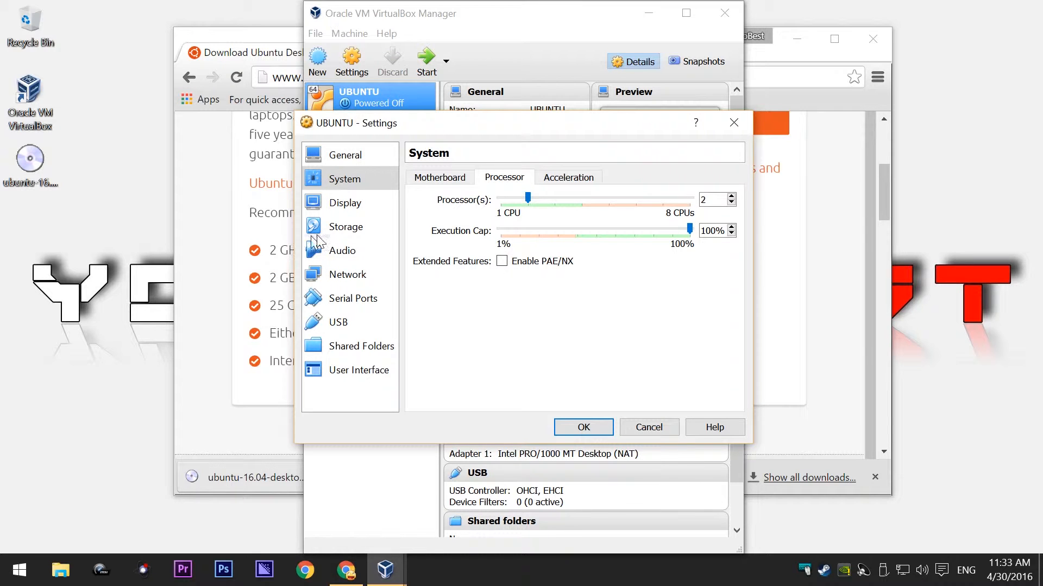
{"action": "left_click", "coordinate": [244, 36]}
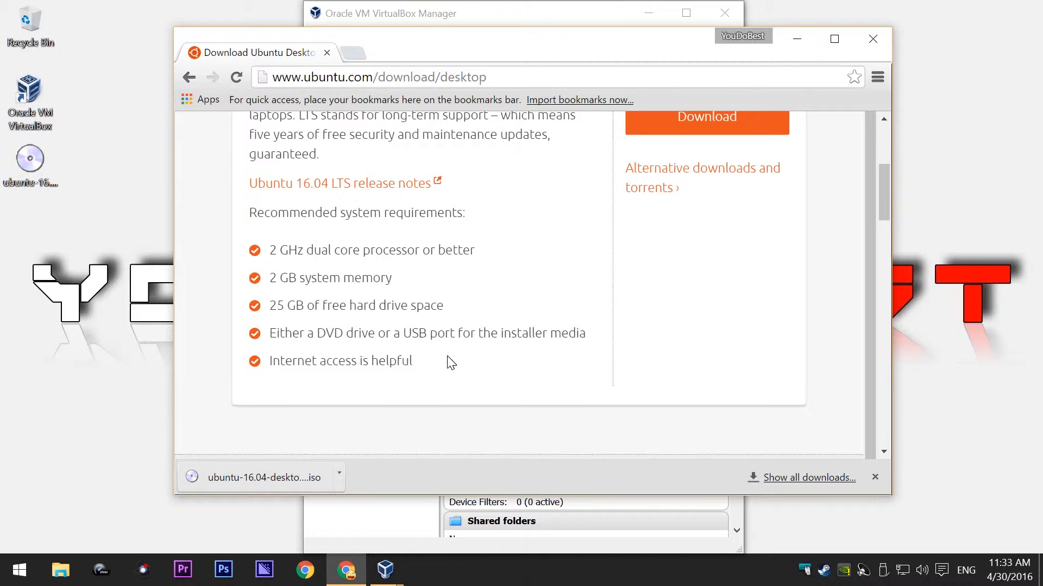
{"action": "left_click", "coordinate": [385, 569]}
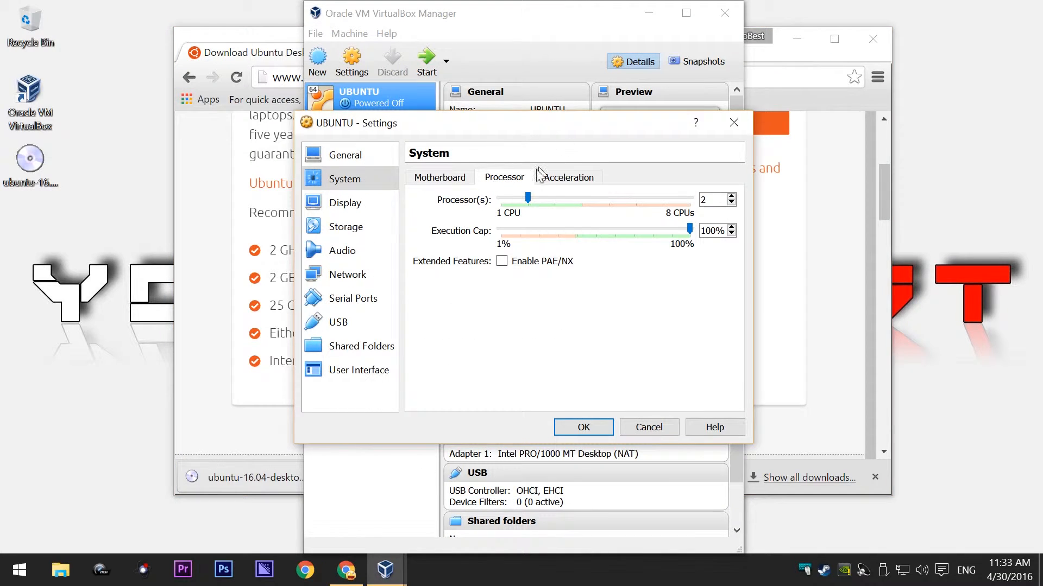
Give UBUNTU's display 128 MB video memory and enable 3D acceleration.
{"action": "left_click", "coordinate": [345, 204]}
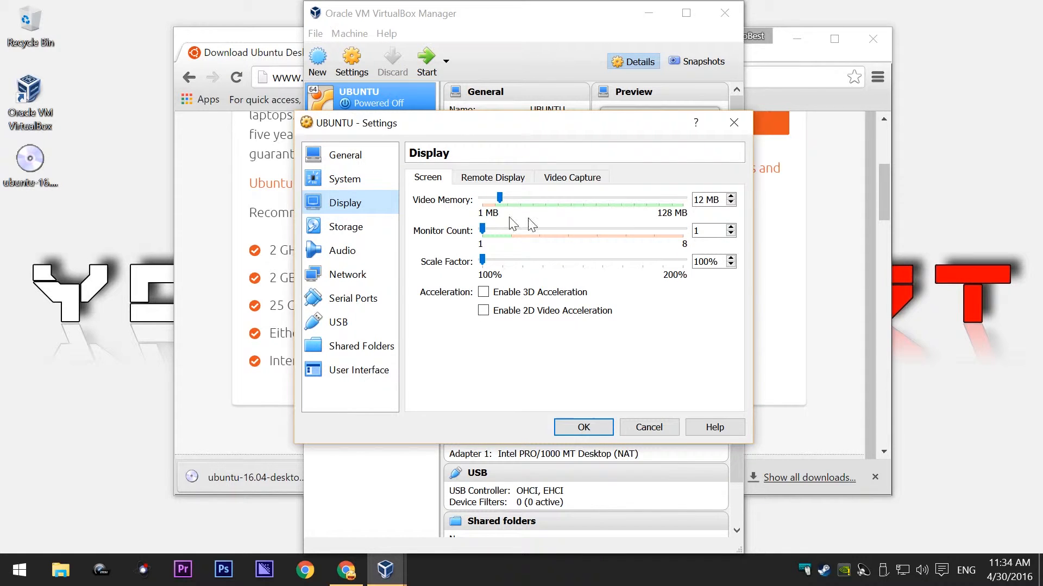
{"action": "left_click_drag", "start_coordinate": [496, 210], "coordinate": [689, 211]}
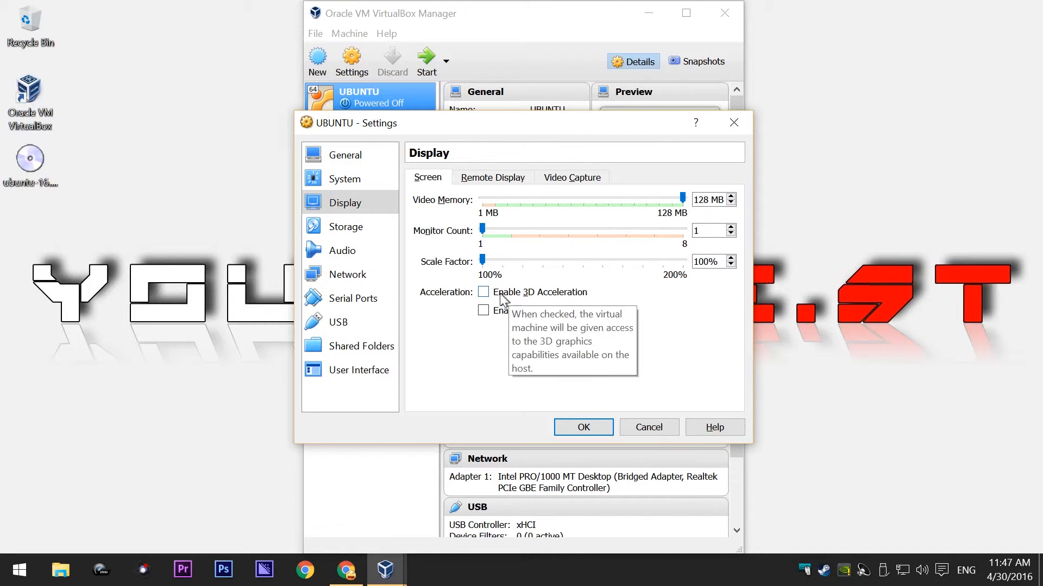
{"action": "left_click", "coordinate": [483, 294]}
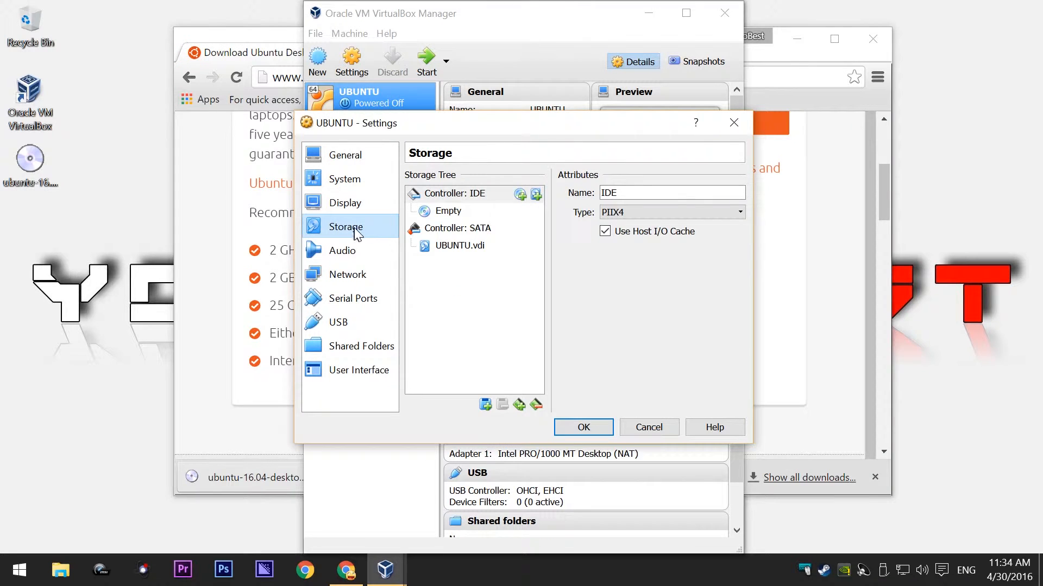
Load the ubuntu-16.04-desktop-amd64 ISO (1.38 GB) into UBUNTU's empty IDE optical drive.
{"action": "left_click", "coordinate": [449, 213]}
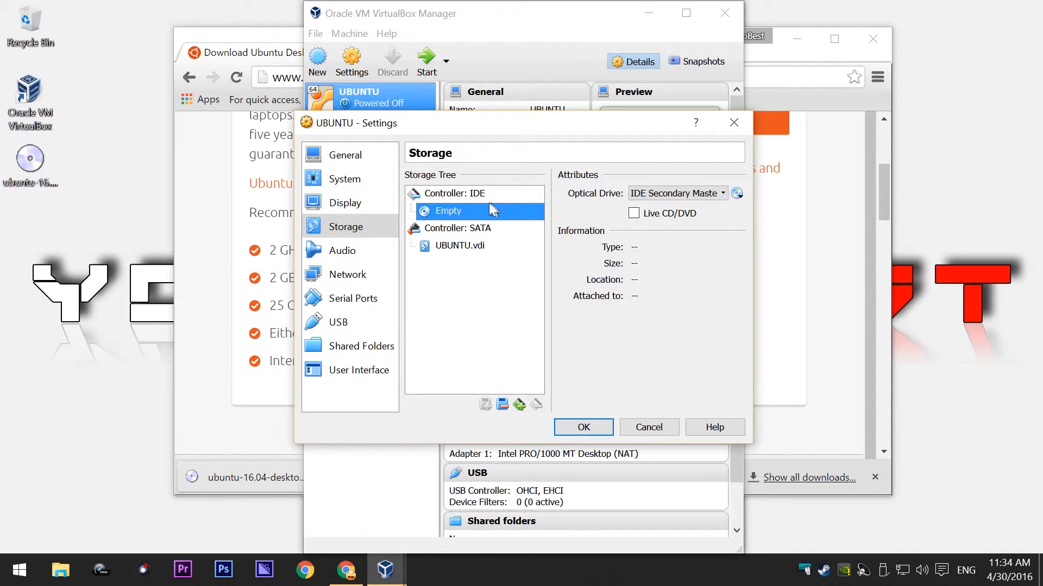
{"action": "left_click", "coordinate": [737, 196]}
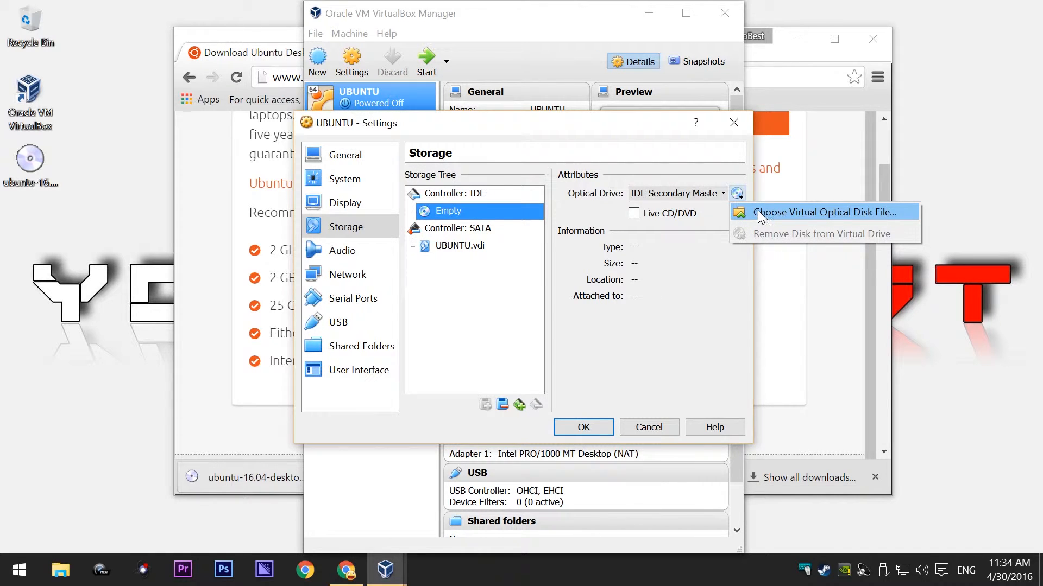
{"action": "left_click", "coordinate": [810, 212]}
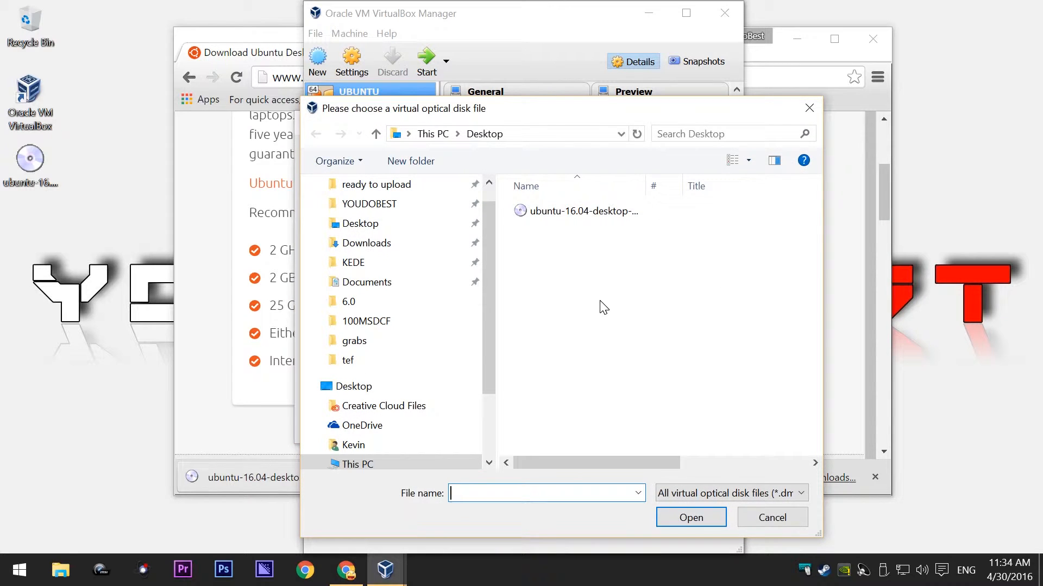
{"action": "left_click", "coordinate": [551, 212]}
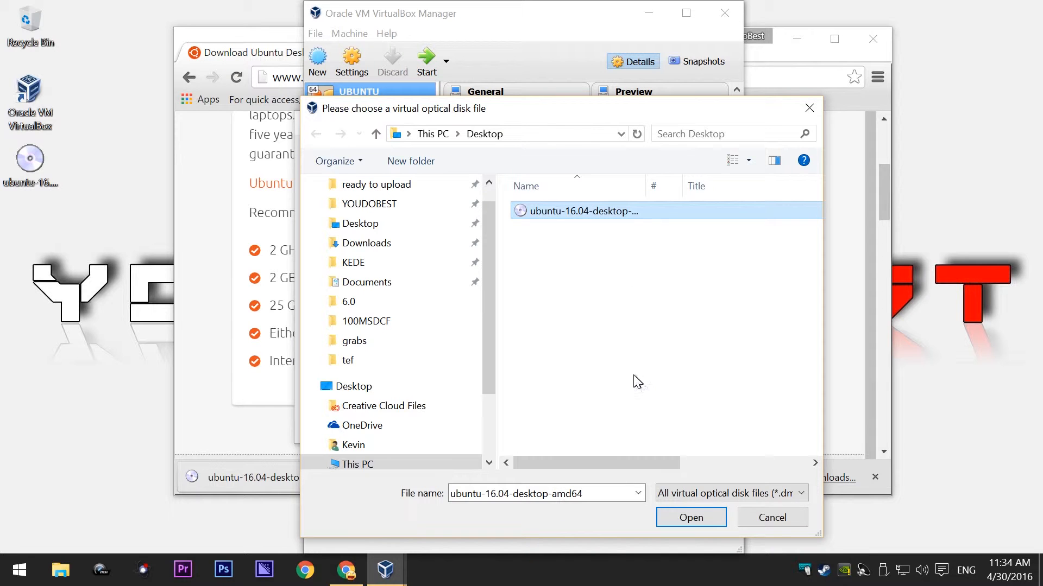
{"action": "left_click", "coordinate": [688, 518]}
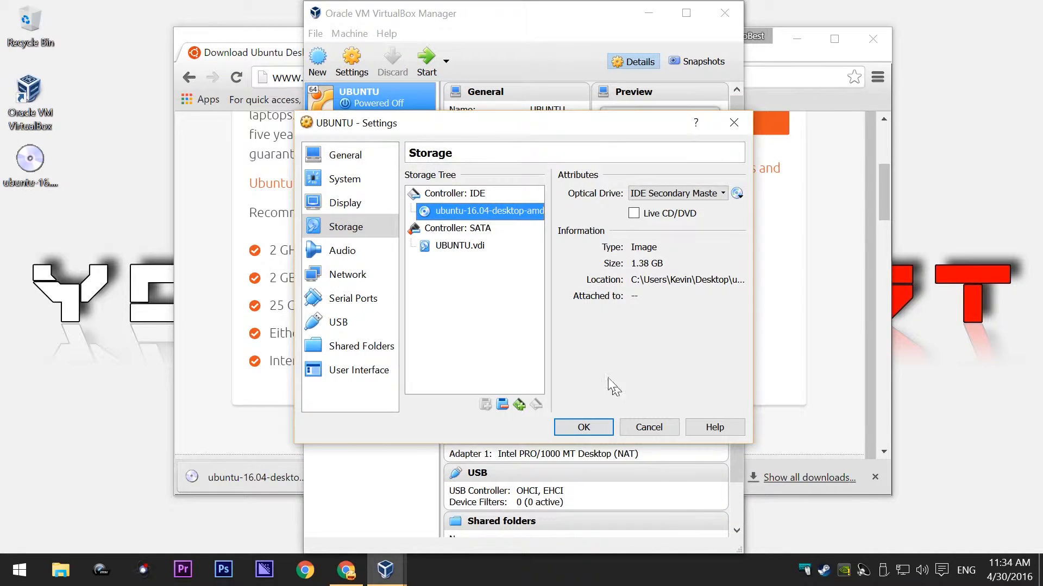
{"action": "left_click", "coordinate": [354, 277]}
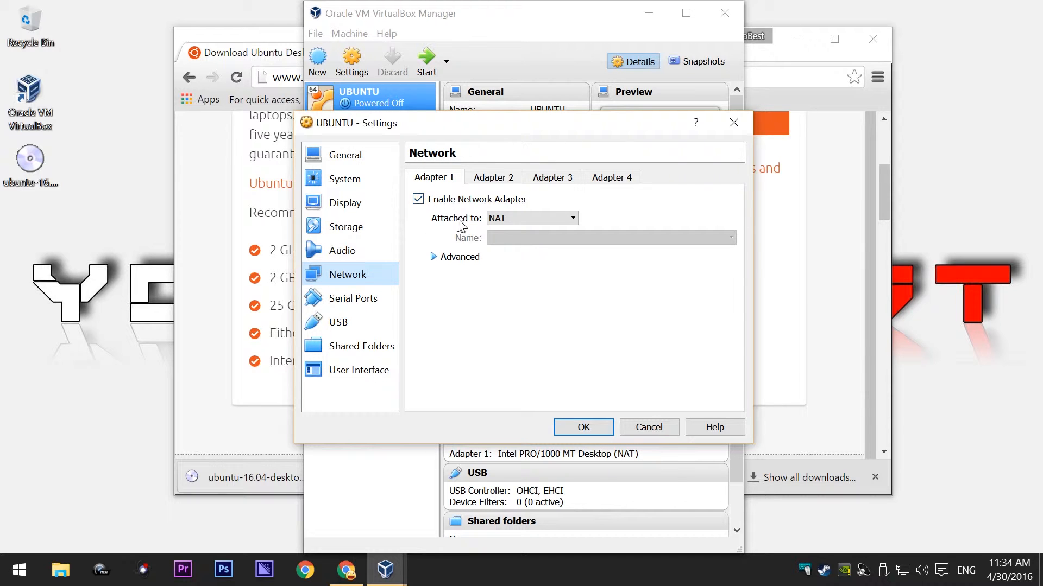
Bridge network adapter 1 to the Realtek PCIe GBE Family Controller.
{"action": "left_click", "coordinate": [513, 218]}
{"action": "left_click", "coordinate": [515, 266]}
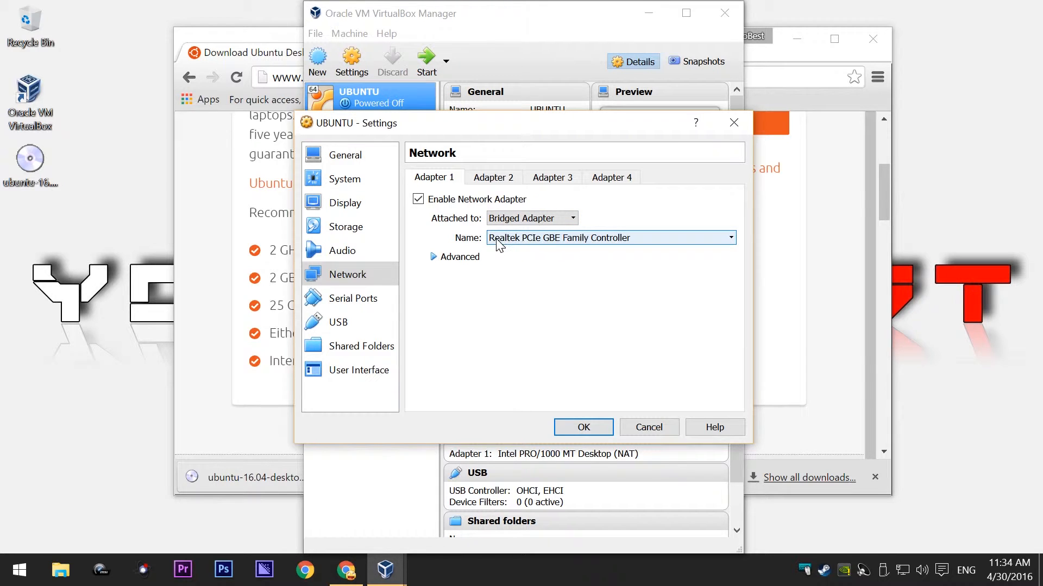
{"action": "left_click", "coordinate": [543, 238]}
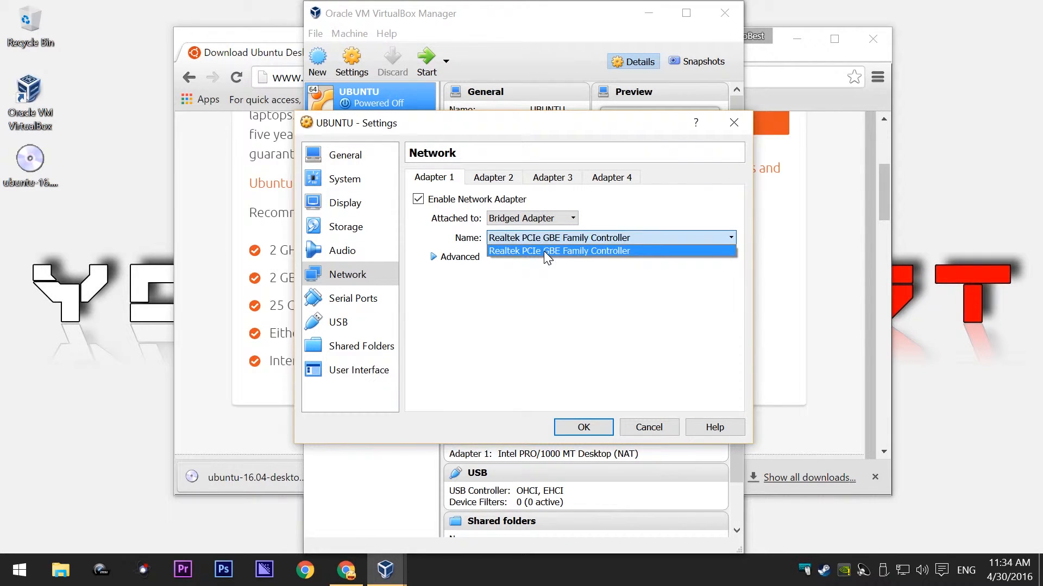
{"action": "left_click", "coordinate": [543, 251]}
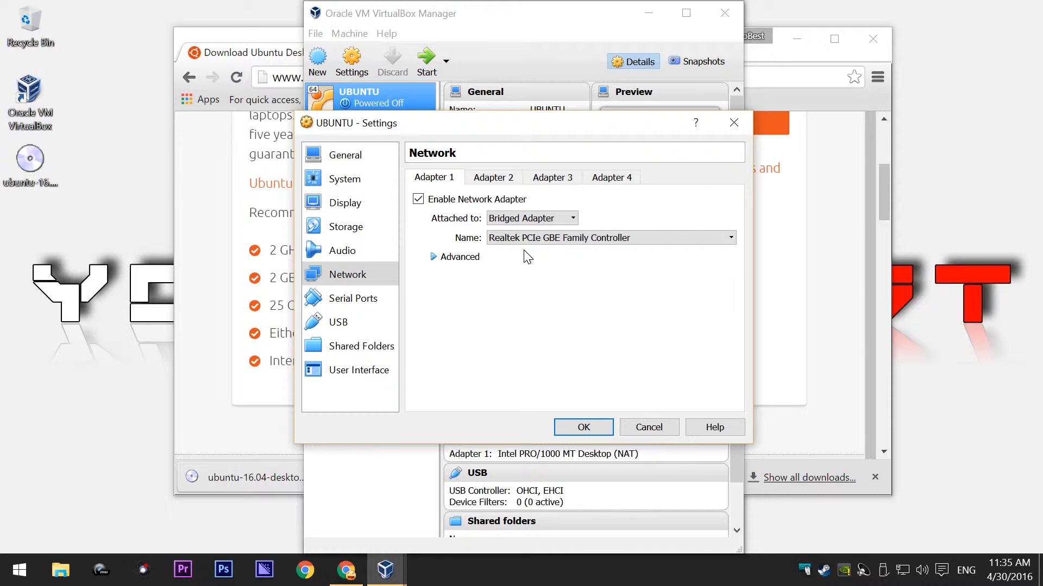
In the USB settings, try the USB 3.0 (xHCI) controller, then revert to USB 2.0 (EHCI).
{"action": "left_click", "coordinate": [339, 322]}
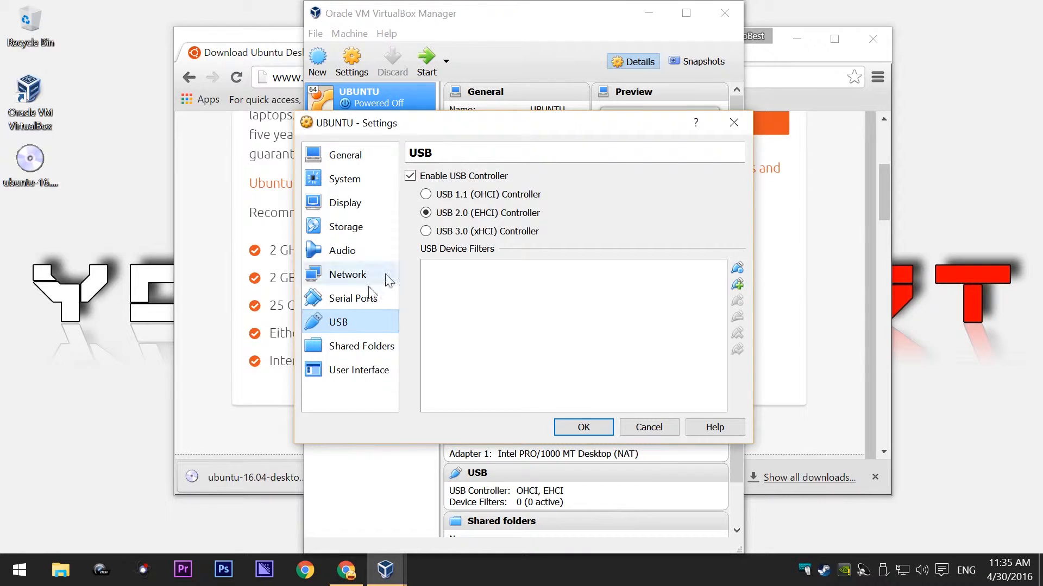
{"action": "left_click", "coordinate": [454, 230]}
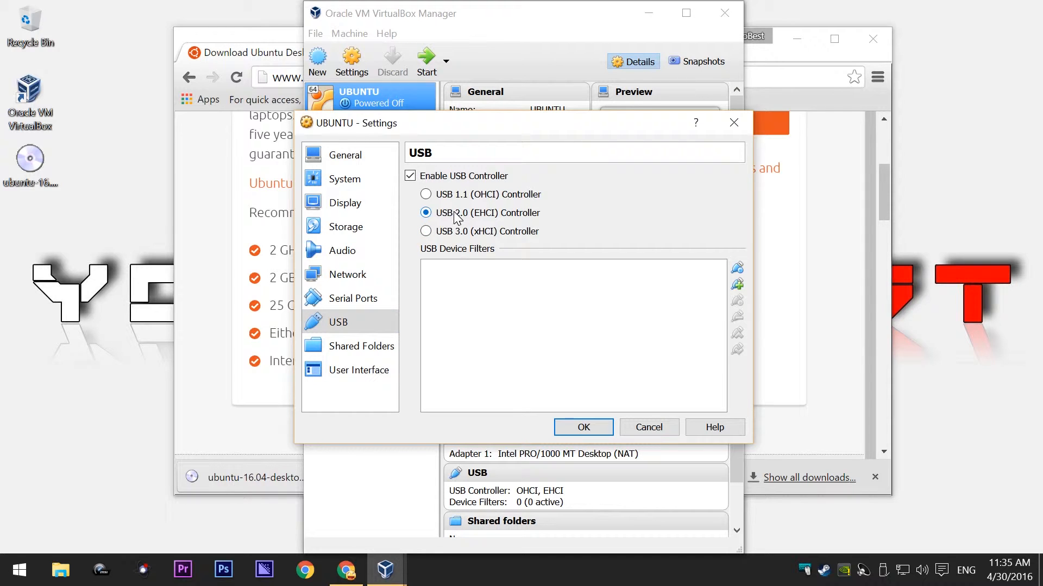
{"action": "left_click", "coordinate": [454, 215]}
Open virtualbox.org in a new Chrome tab.
{"action": "mouse_move", "coordinate": [348, 579]}
{"action": "left_click", "coordinate": [347, 513]}
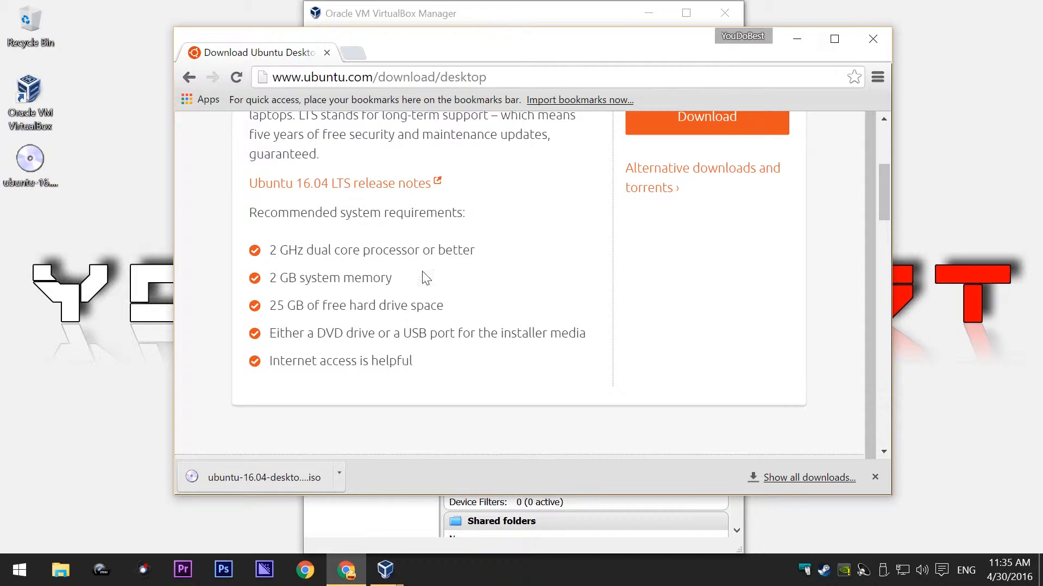
{"action": "left_click", "coordinate": [360, 57]}
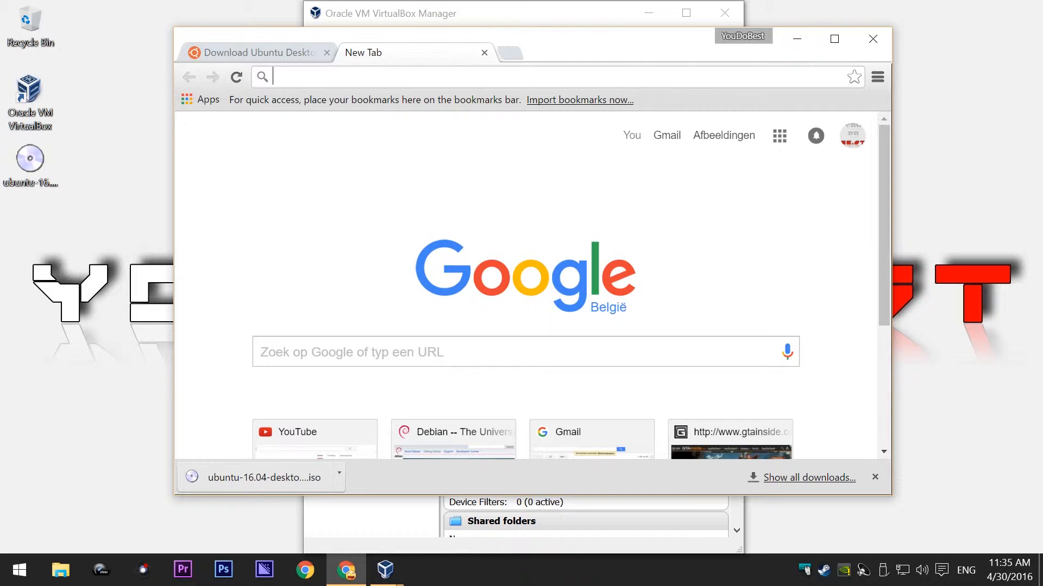
{"action": "type", "text": "VIRTU"}
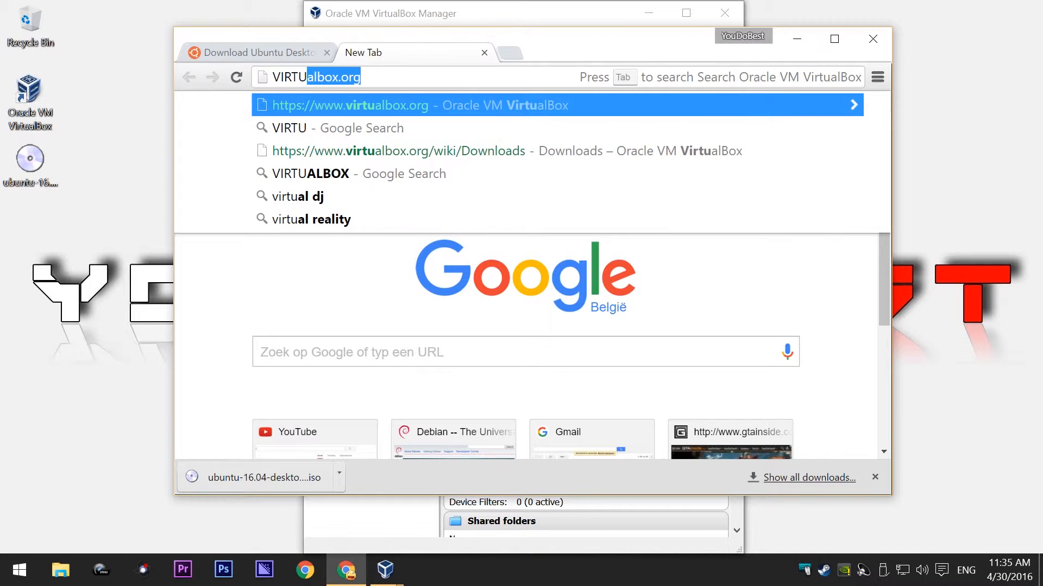
{"action": "key", "text": "Return"}
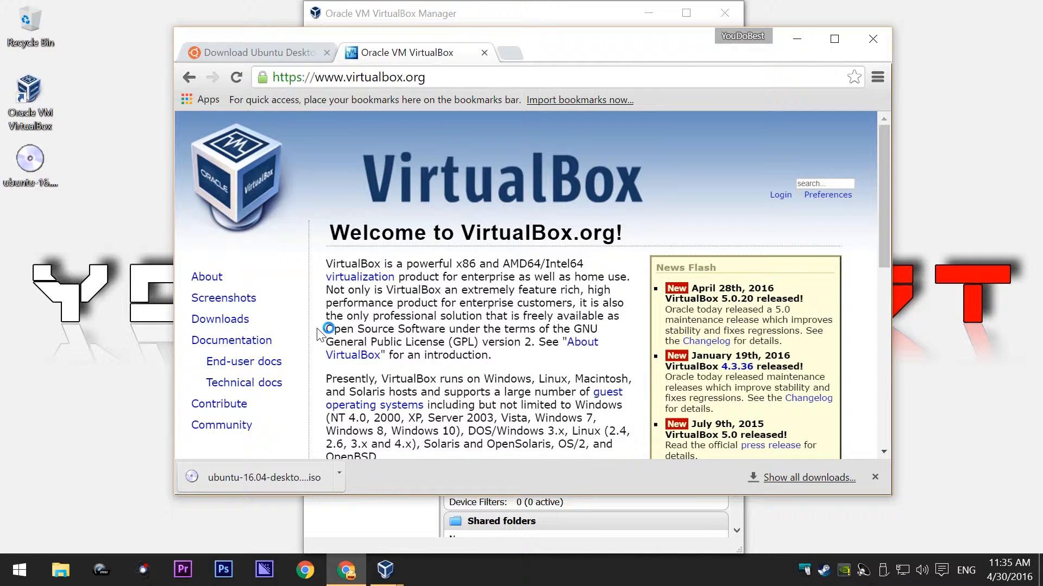
On the Downloads page, highlight the VirtualBox 5.0.20 Extension Pack's USB 2.0/3.0 support note.
{"action": "double_click", "coordinate": [238, 325]}
{"action": "left_click", "coordinate": [238, 325]}
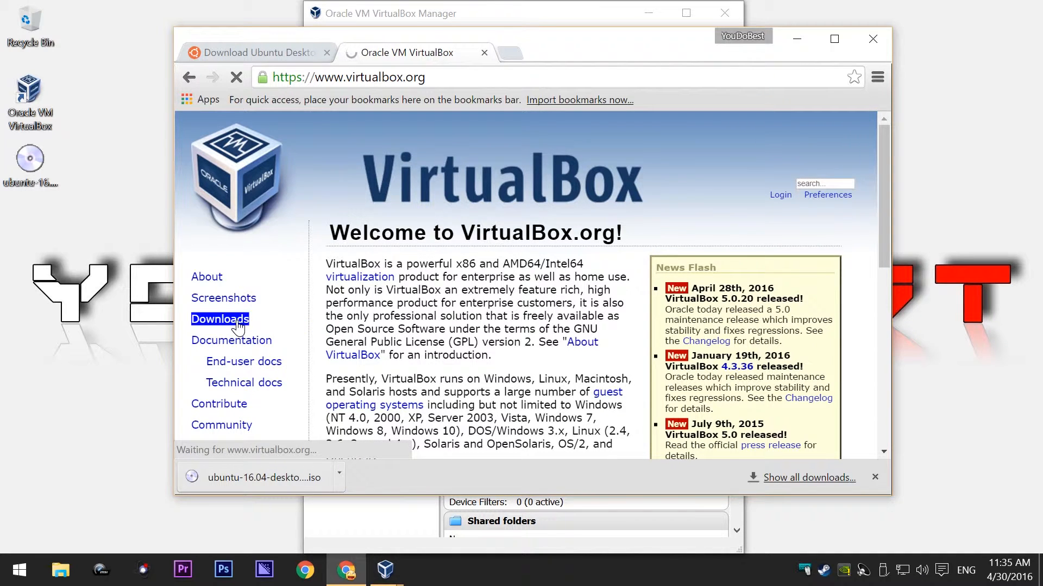
{"action": "scroll", "coordinate": [380, 329], "scroll_direction": "down", "scroll_amount": 3}
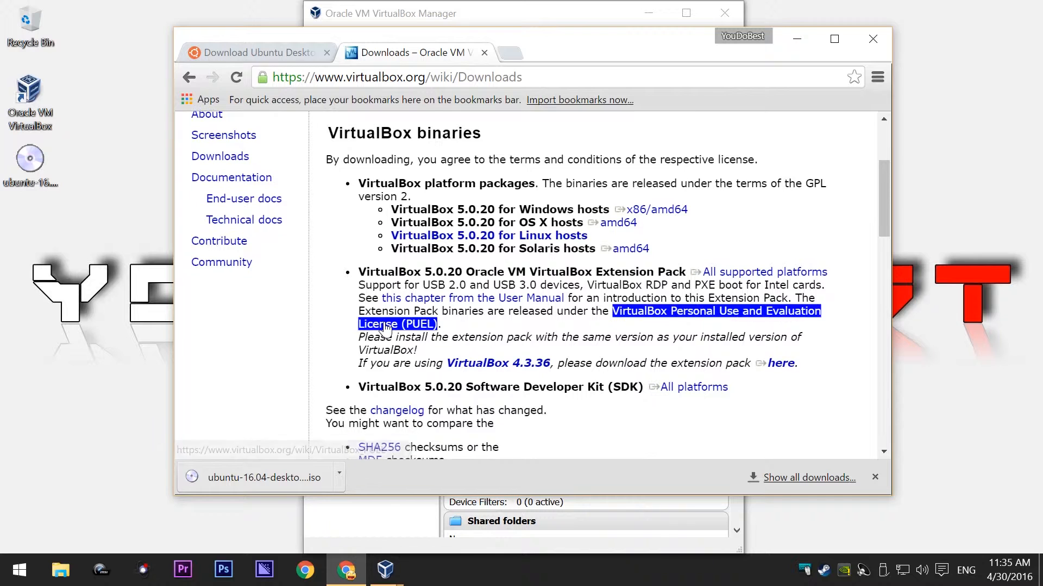
{"action": "left_click_drag", "start_coordinate": [376, 272], "coordinate": [684, 265]}
{"action": "left_click_drag", "start_coordinate": [378, 285], "coordinate": [722, 278]}
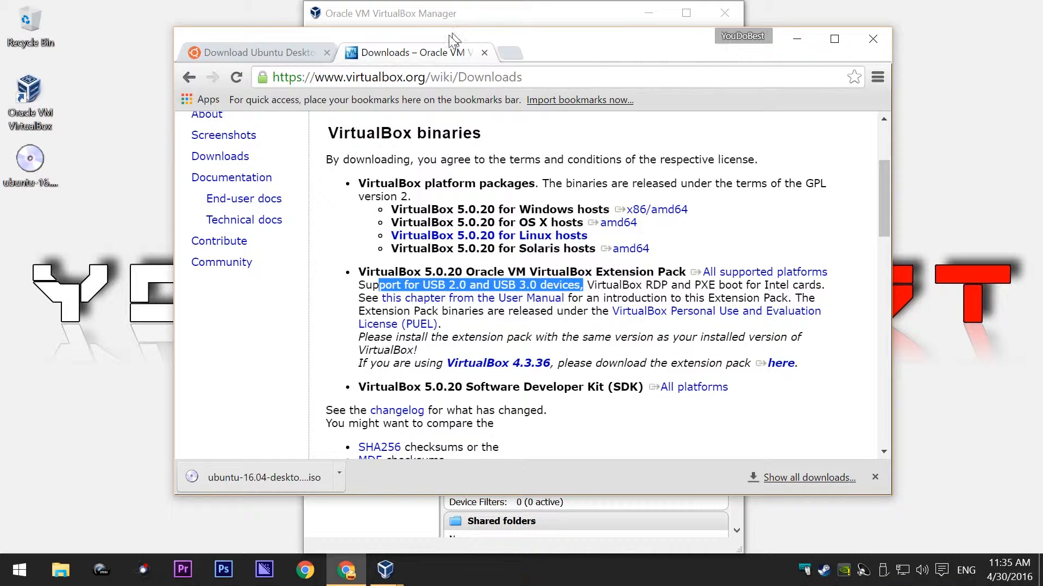
Back in UBUNTU's Settings, select the USB 3.0 (xHCI) Controller and confirm with OK.
{"action": "left_click", "coordinate": [444, 18]}
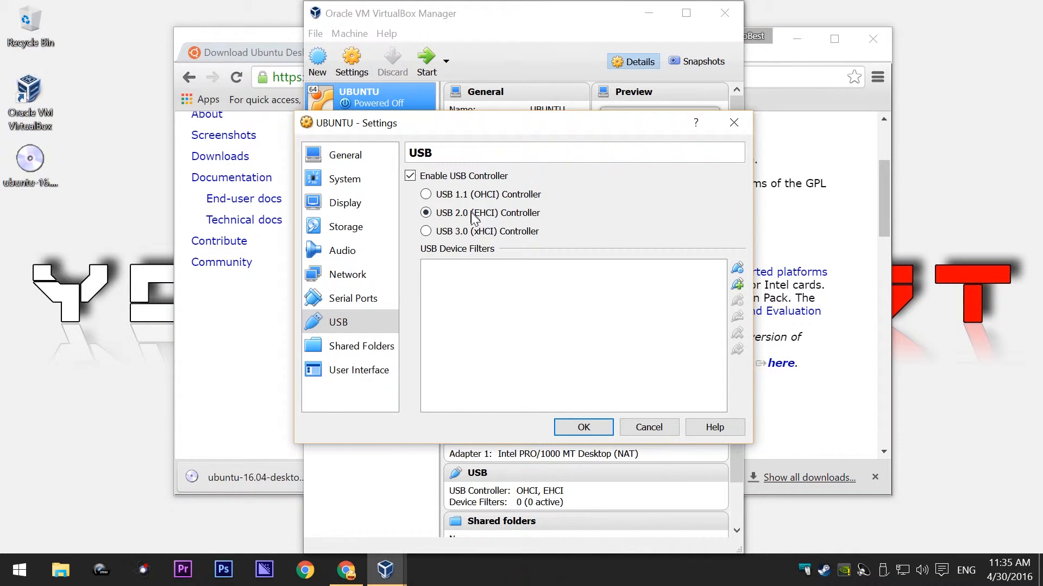
{"action": "left_click", "coordinate": [473, 231]}
{"action": "left_click", "coordinate": [586, 427]}
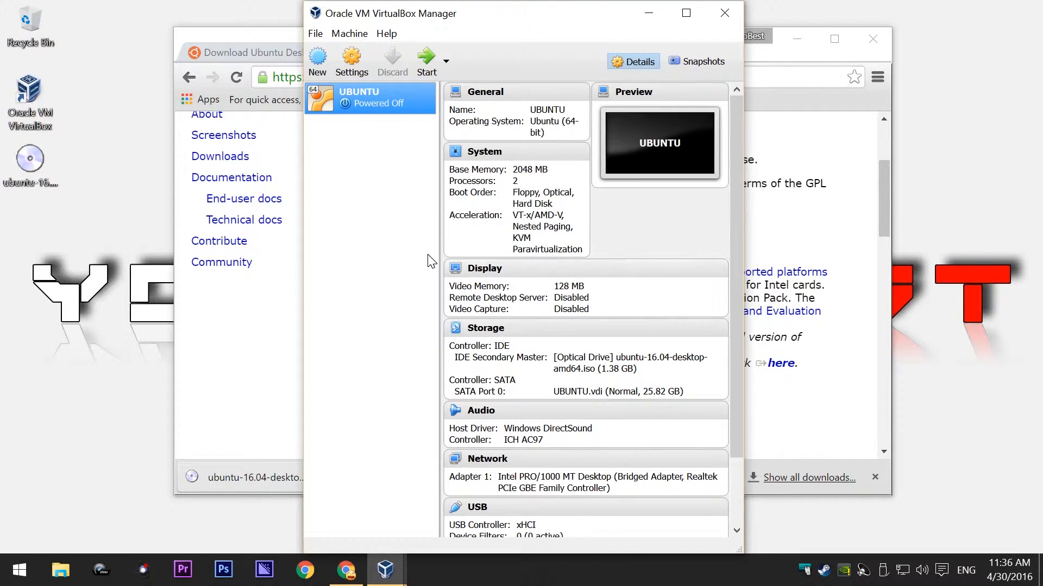
Boot the UBUNTU VM, minimize the Manager, and switch the VM display to Scaled Mode.
{"action": "left_click", "coordinate": [426, 68]}
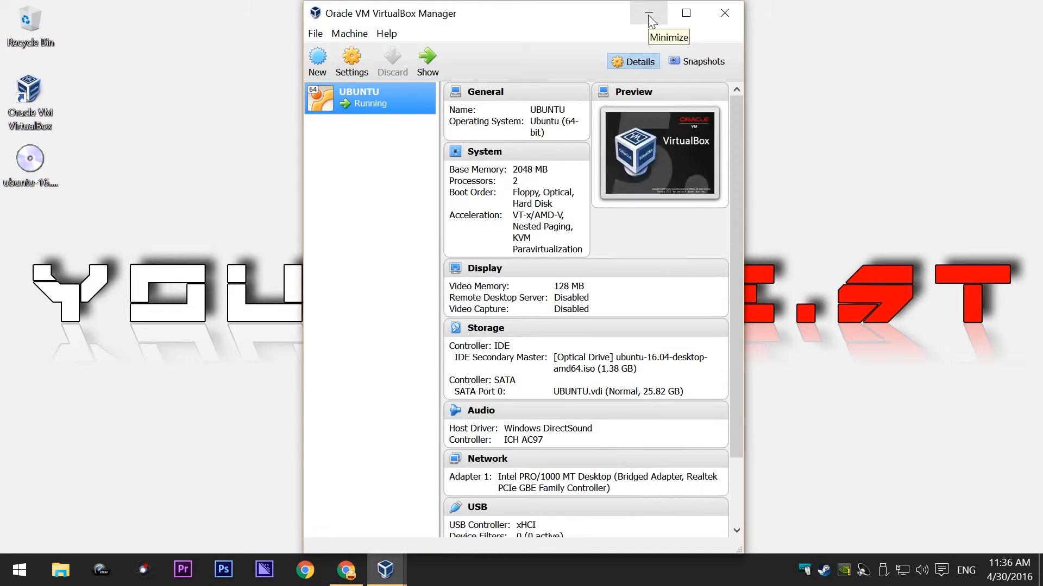
{"action": "left_click", "coordinate": [648, 13]}
{"action": "left_click", "coordinate": [367, 65]}
{"action": "left_click", "coordinate": [380, 116]}
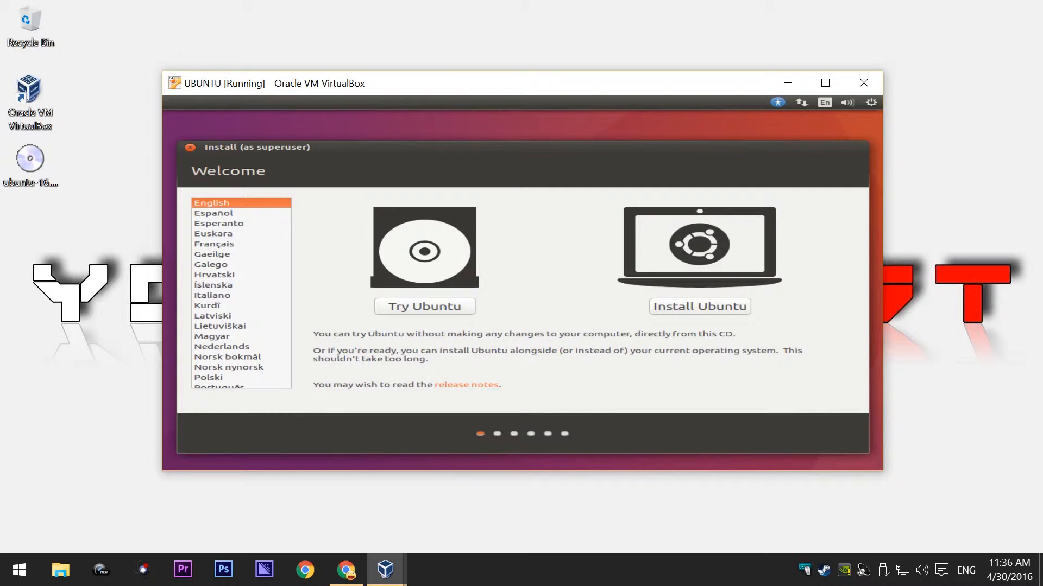
Begin Install Ubuntu with updates and third-party software enabled.
{"action": "left_click", "coordinate": [695, 311]}
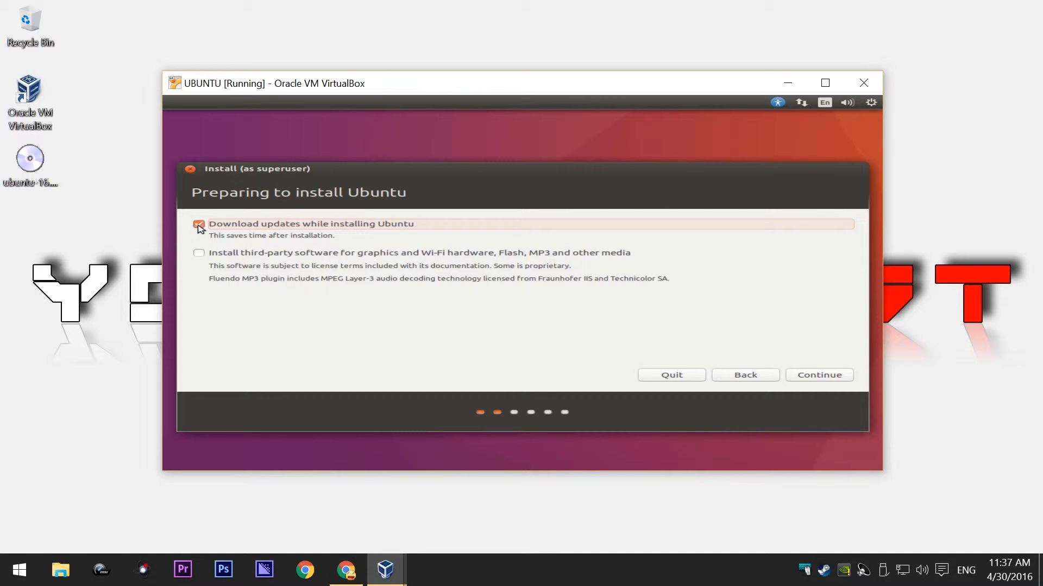
{"action": "left_click", "coordinate": [199, 255]}
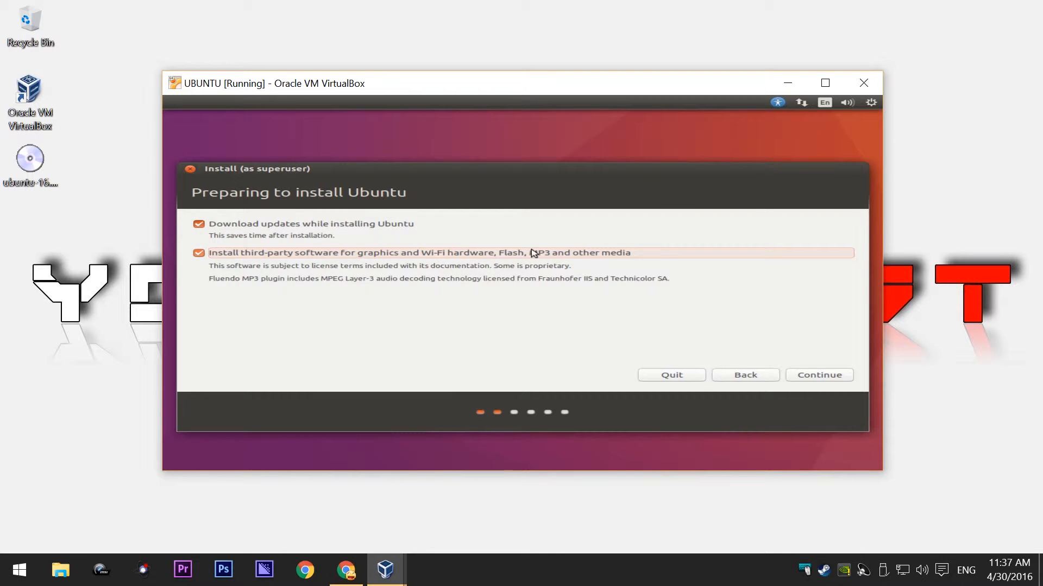
{"action": "left_click", "coordinate": [820, 377]}
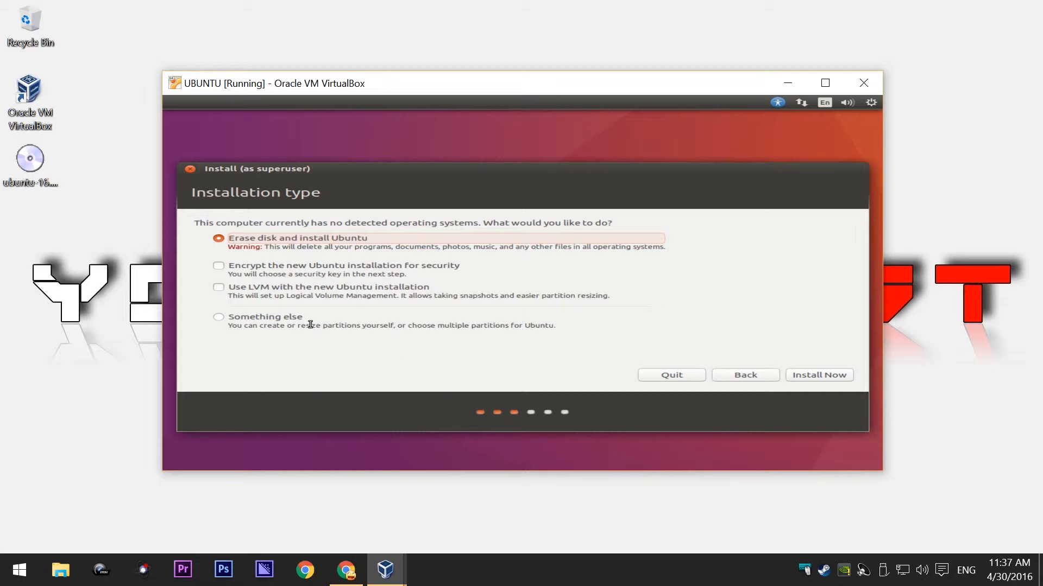
Choose Erase disk and install Ubuntu, and approve writing the partition changes to disk.
{"action": "left_click", "coordinate": [812, 383]}
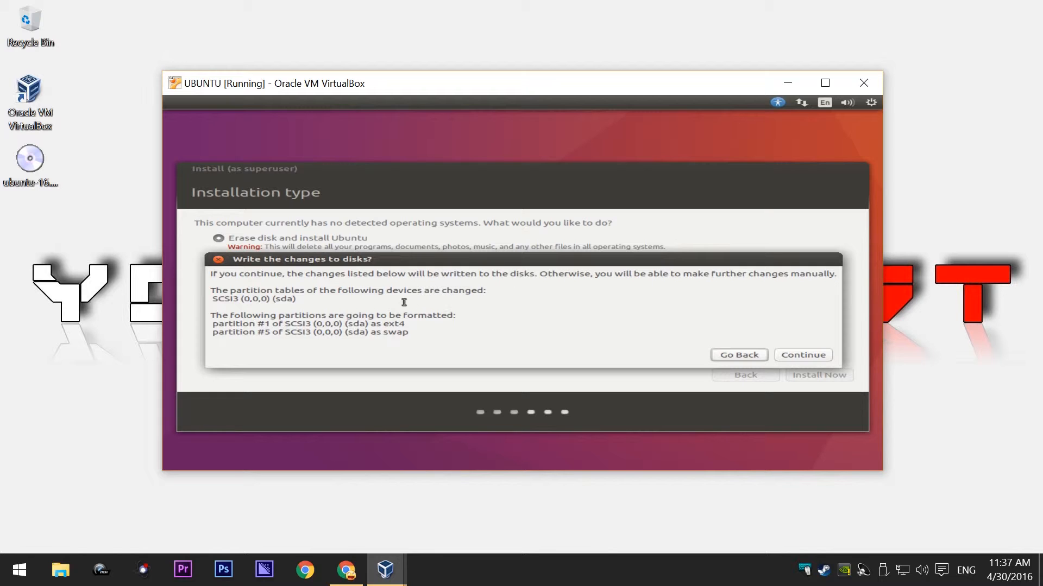
{"action": "left_click", "coordinate": [798, 356]}
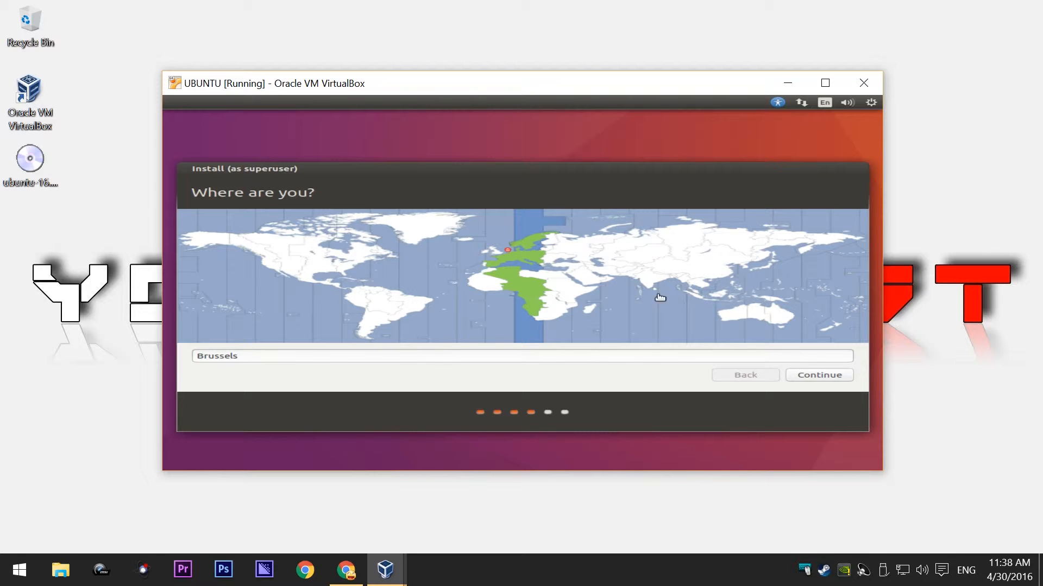
Accept Brussels as the location and keep the Belgian keyboard layout.
{"action": "left_click", "coordinate": [821, 379]}
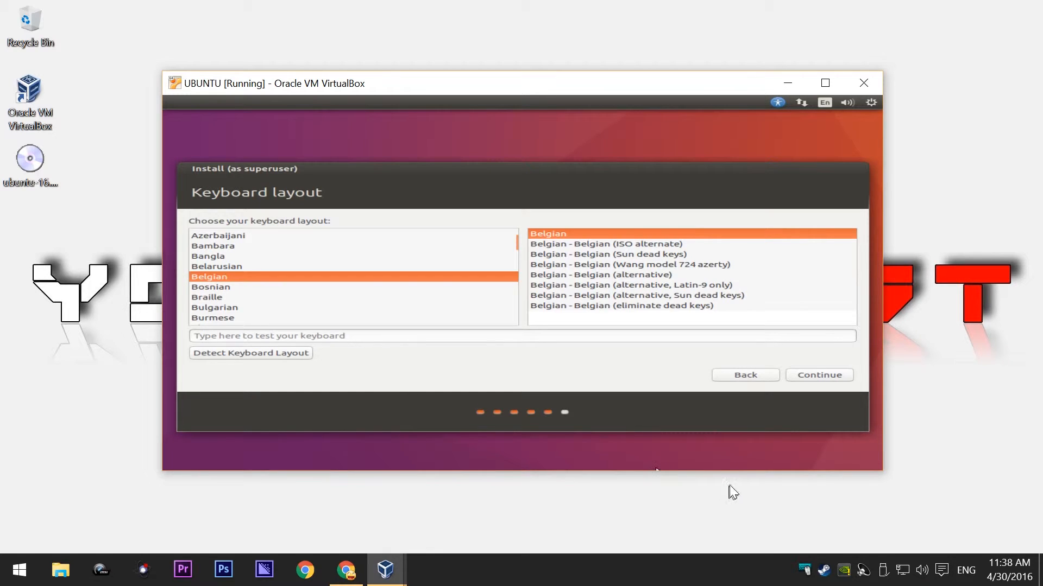
{"action": "mouse_move", "coordinate": [969, 574]}
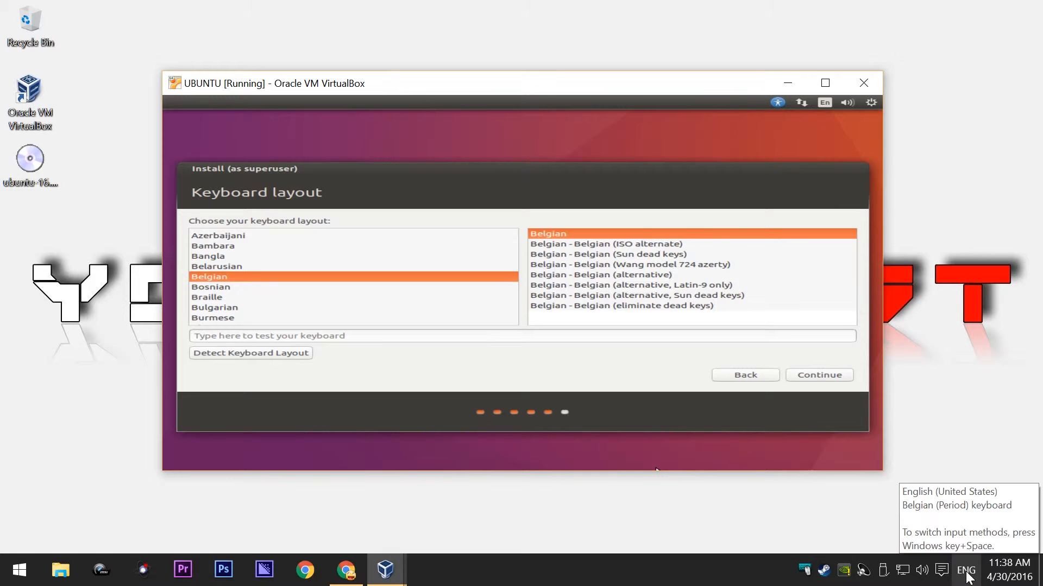
{"action": "left_click", "coordinate": [966, 572]}
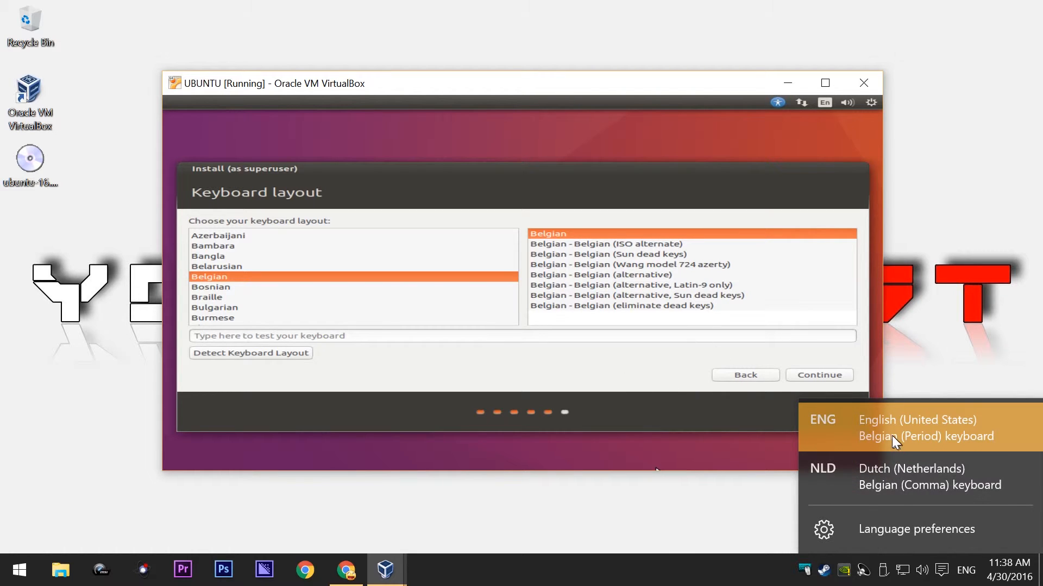
{"action": "left_click", "coordinate": [627, 371]}
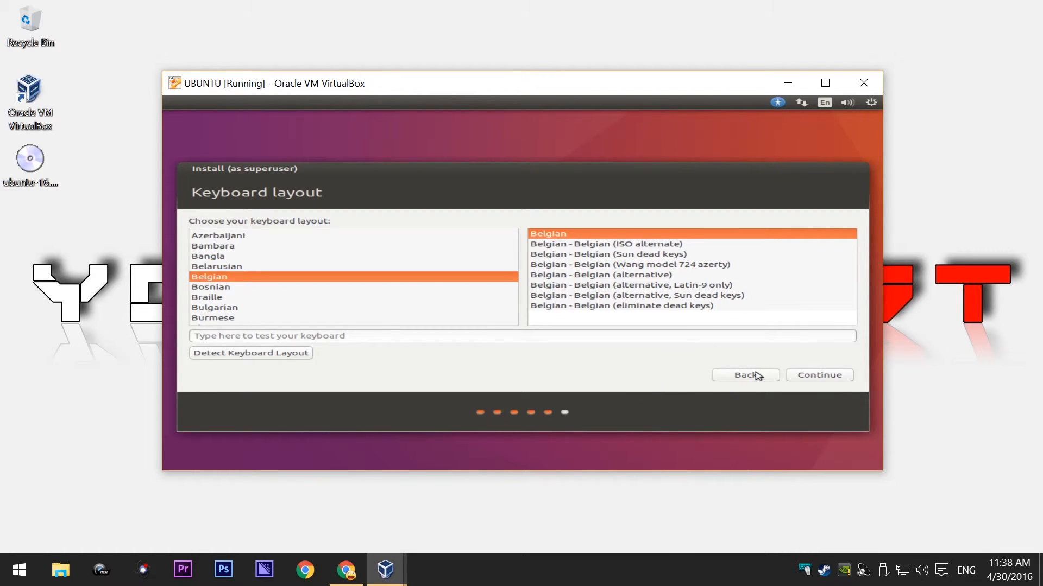
{"action": "left_click", "coordinate": [816, 380]}
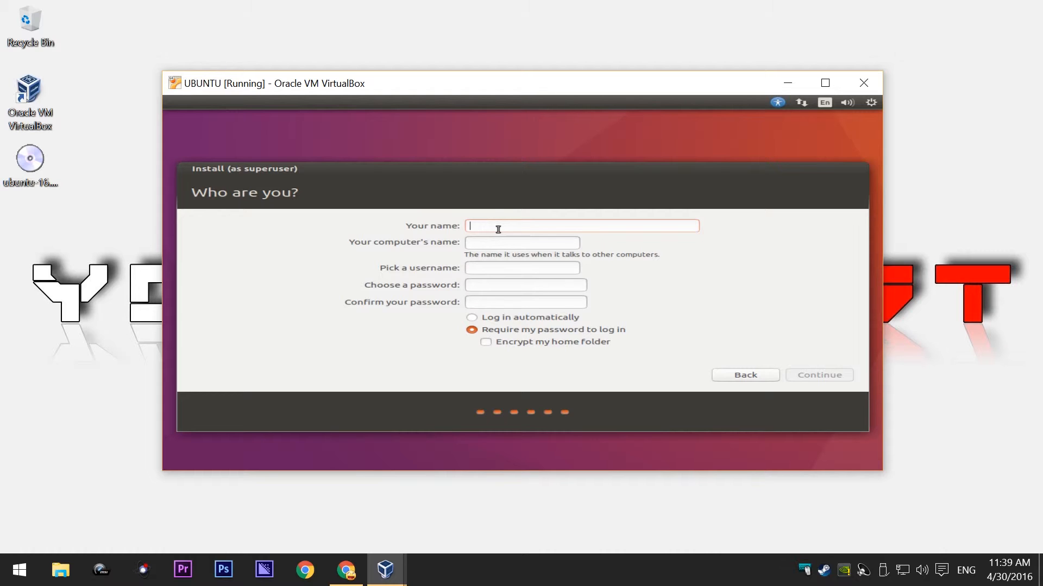
Enter the account name and a capitalised 4-character password, enable automatic login, and continue installing.
{"action": "type", "text": "youdobest"}
{"action": "key", "text": "Tab"}
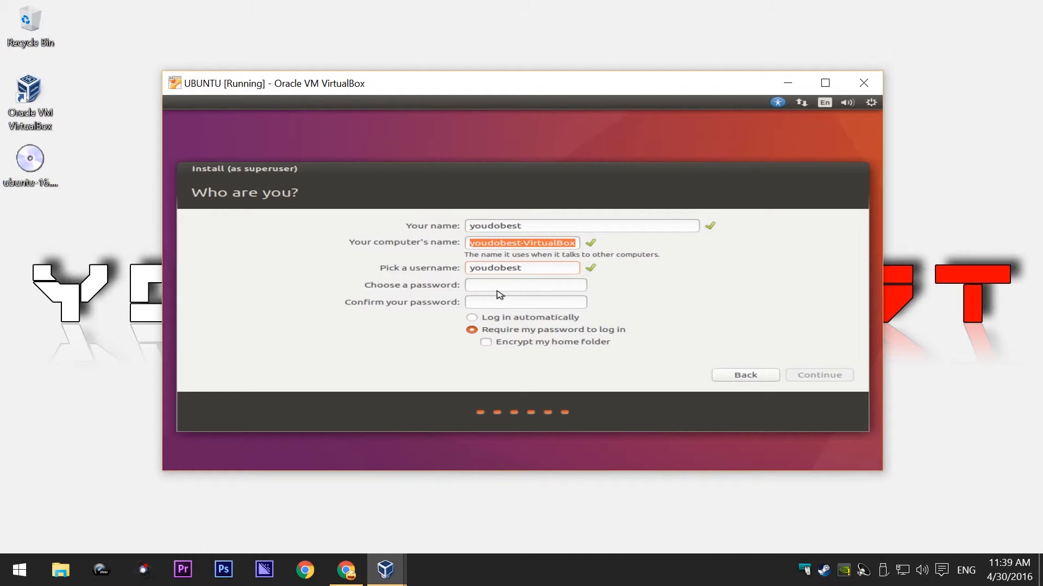
{"action": "left_click", "coordinate": [475, 289]}
{"action": "key", "text": "Caps_Lock"}
{"action": "key", "text": "Caps_Lock"}
{"action": "key", "text": "Caps_Lock"}
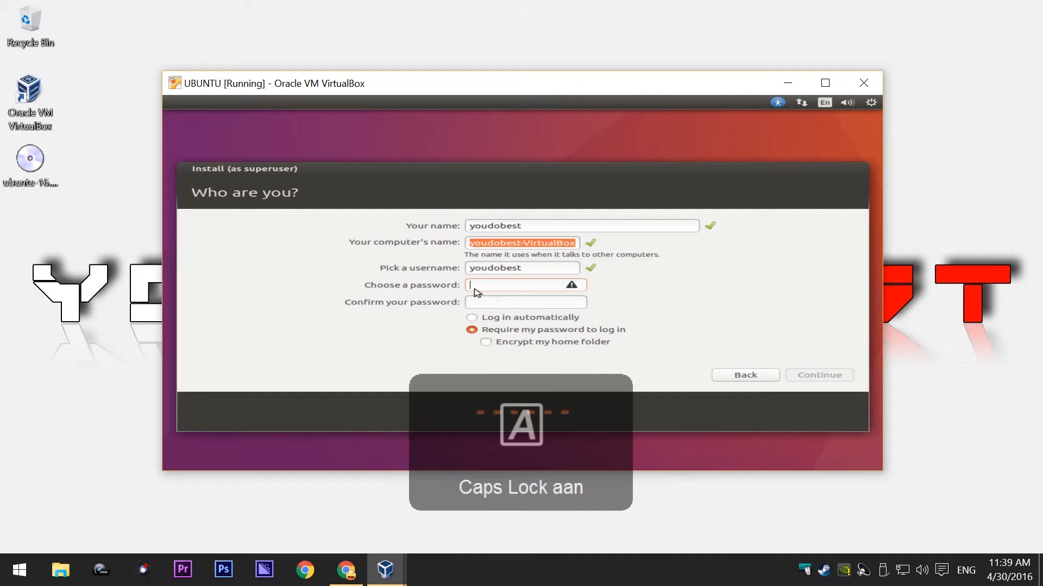
{"action": "type", "text": "Y●●●"}
{"action": "key", "text": "Tab"}
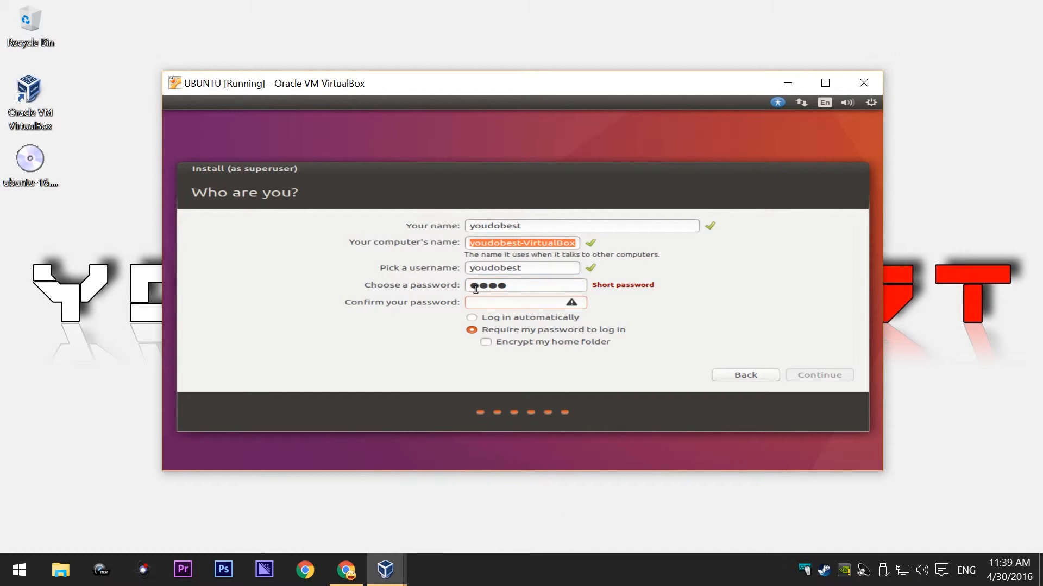
{"action": "type", "text": "●●●●"}
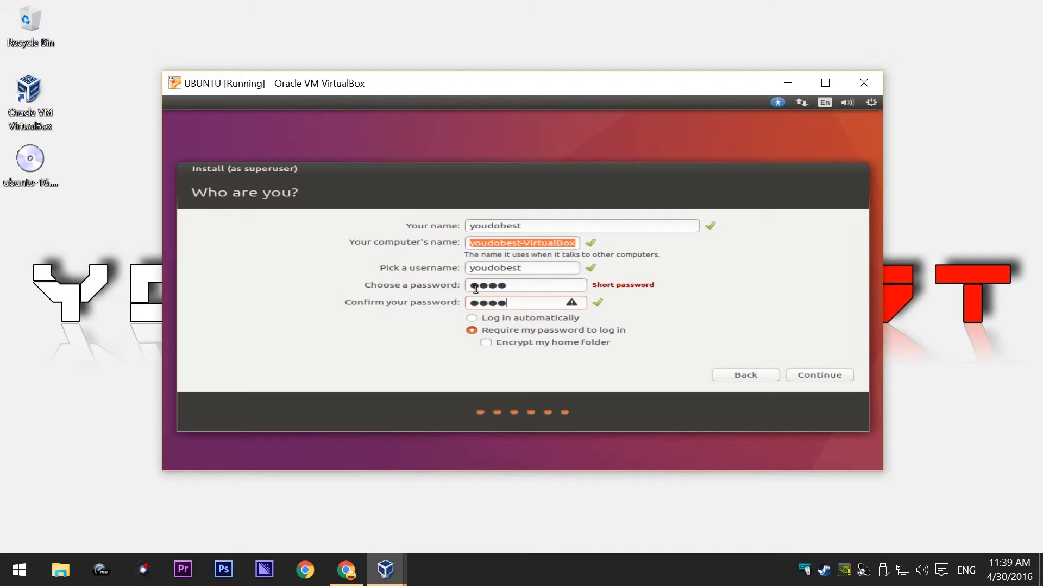
{"action": "left_click", "coordinate": [472, 320]}
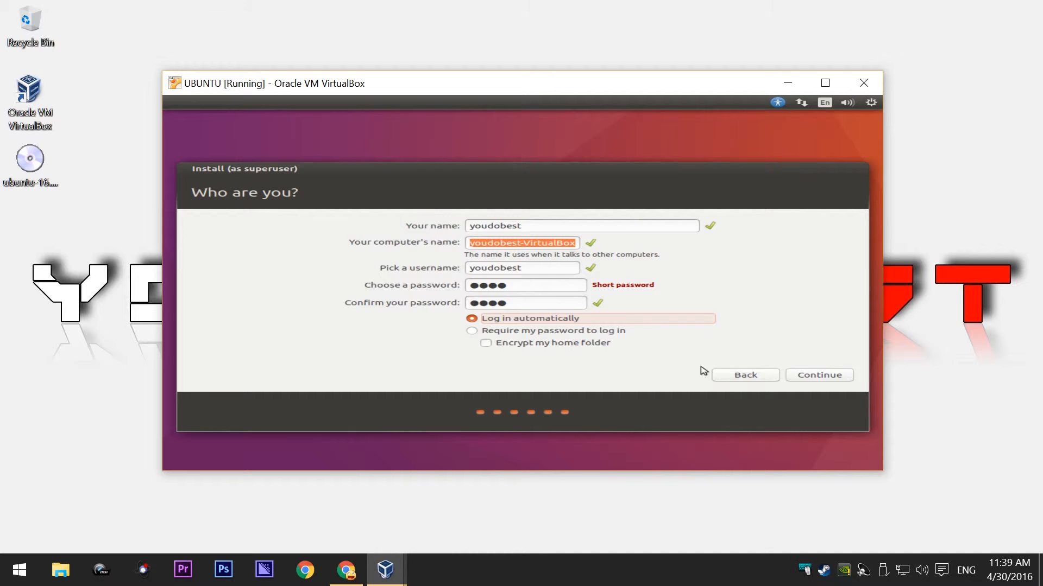
{"action": "left_click", "coordinate": [810, 375]}
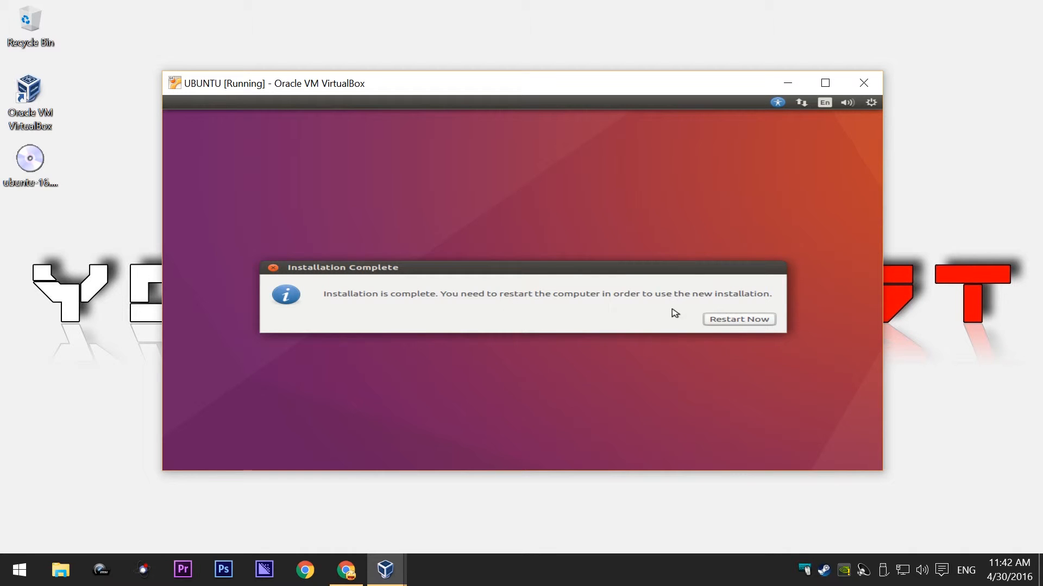
In VirtualBox Manager, view the UBUNTU VM's Storage settings with the ubuntu-16.04 disc selected.
{"action": "mouse_move", "coordinate": [394, 571]}
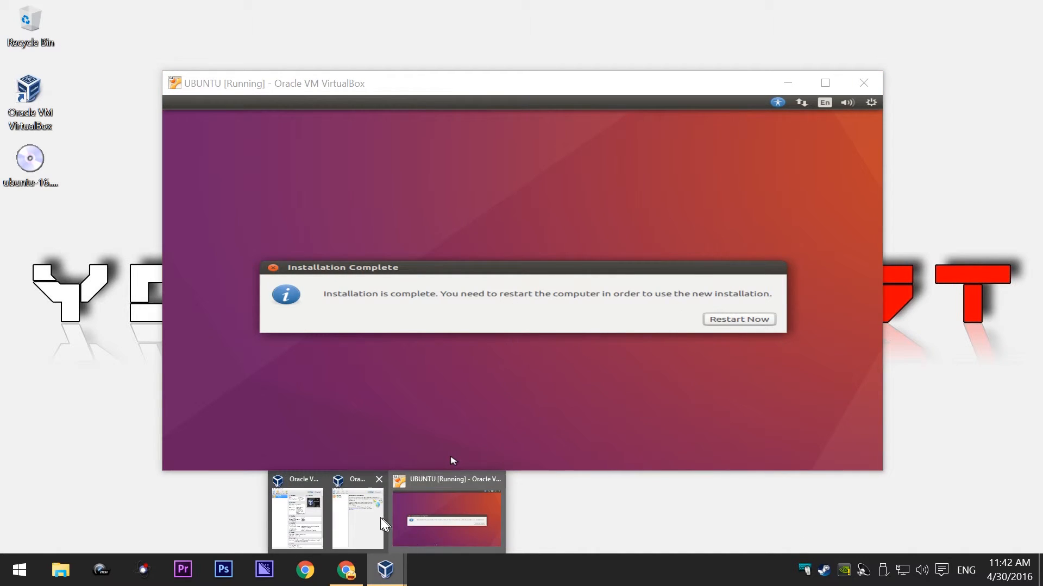
{"action": "left_click", "coordinate": [311, 520]}
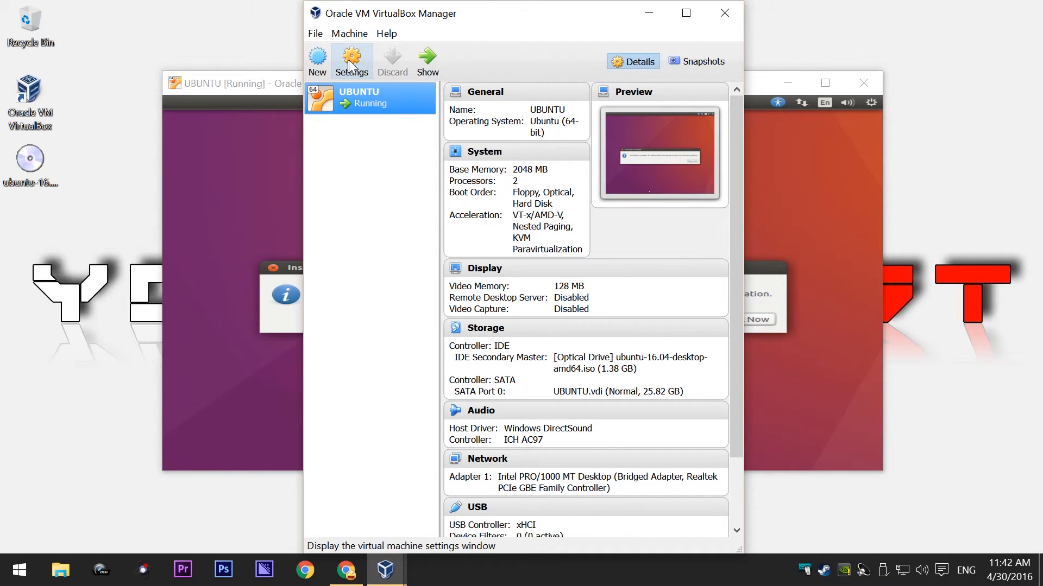
{"action": "left_click", "coordinate": [366, 69]}
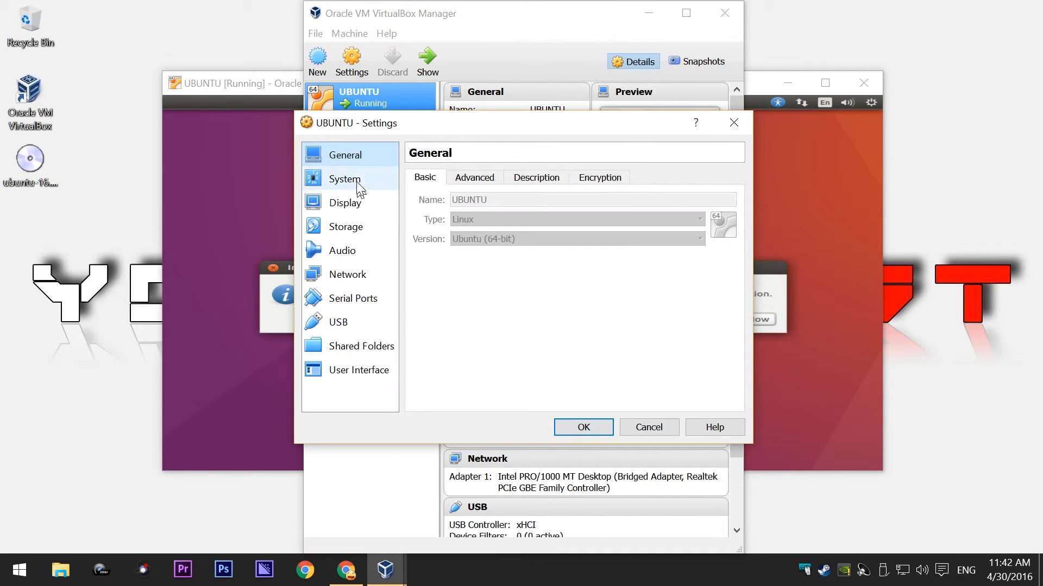
{"action": "left_click", "coordinate": [358, 227]}
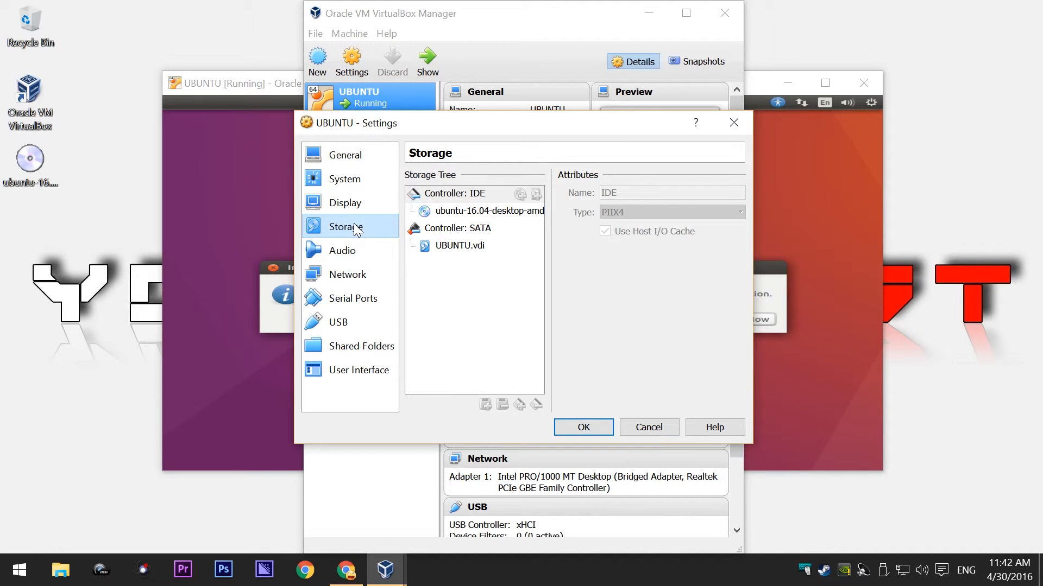
{"action": "left_click", "coordinate": [477, 212]}
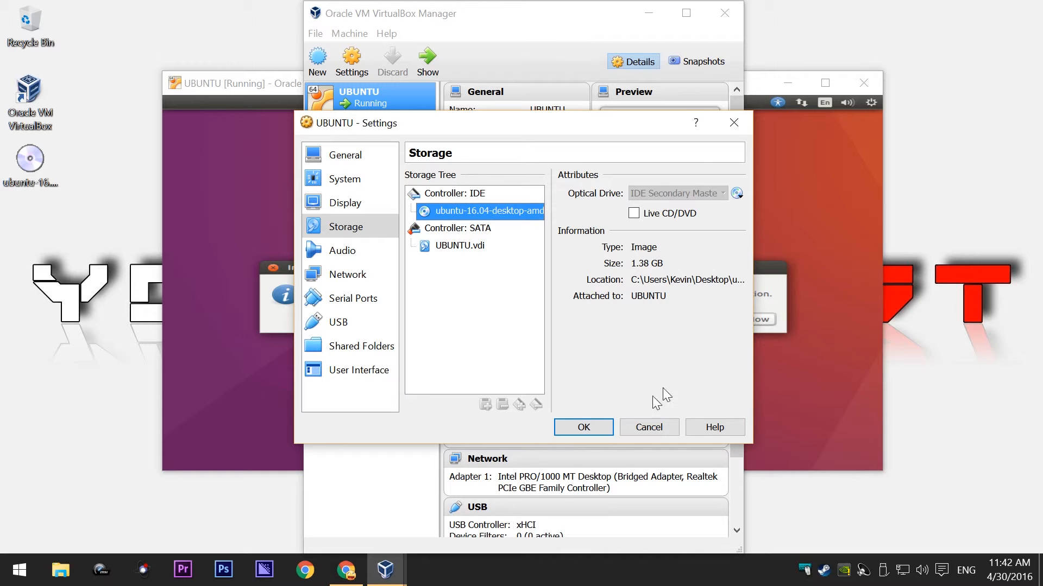
Request Shut Down from the Ubuntu guest's power menu and move the Installation Complete message up.
{"action": "left_click", "coordinate": [764, 82]}
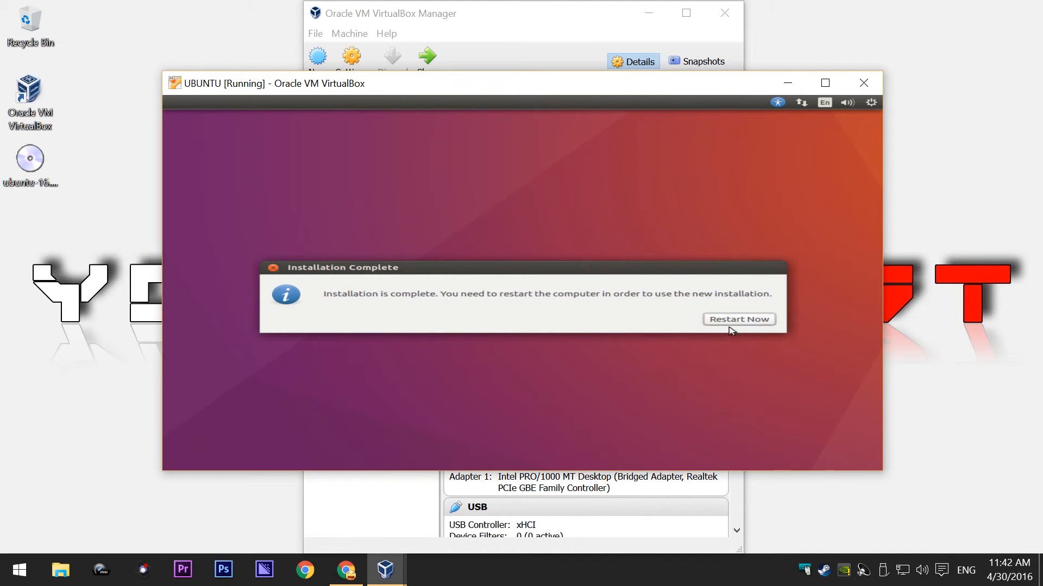
{"action": "left_click", "coordinate": [870, 103]}
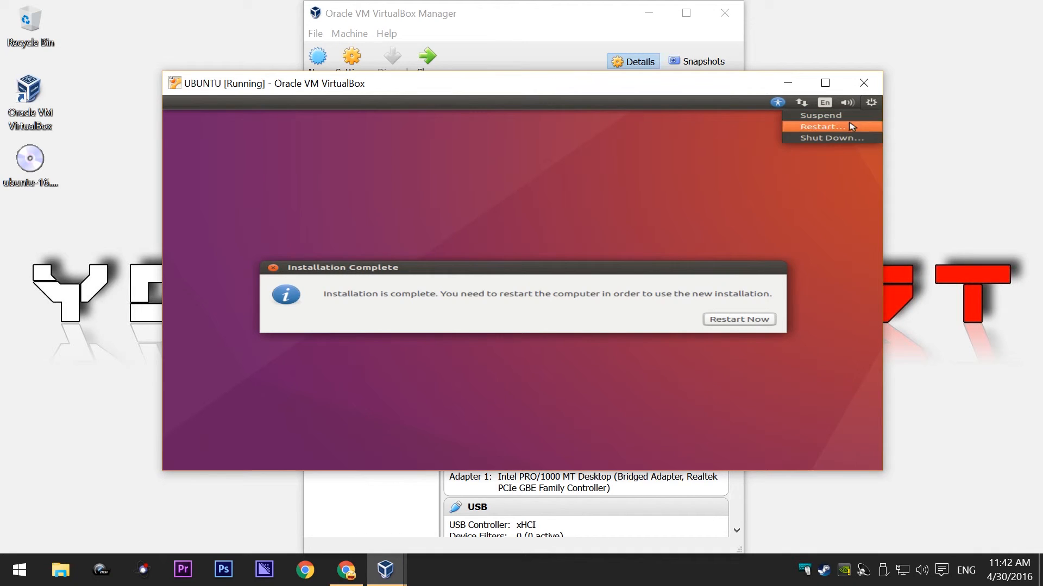
{"action": "left_click", "coordinate": [837, 143]}
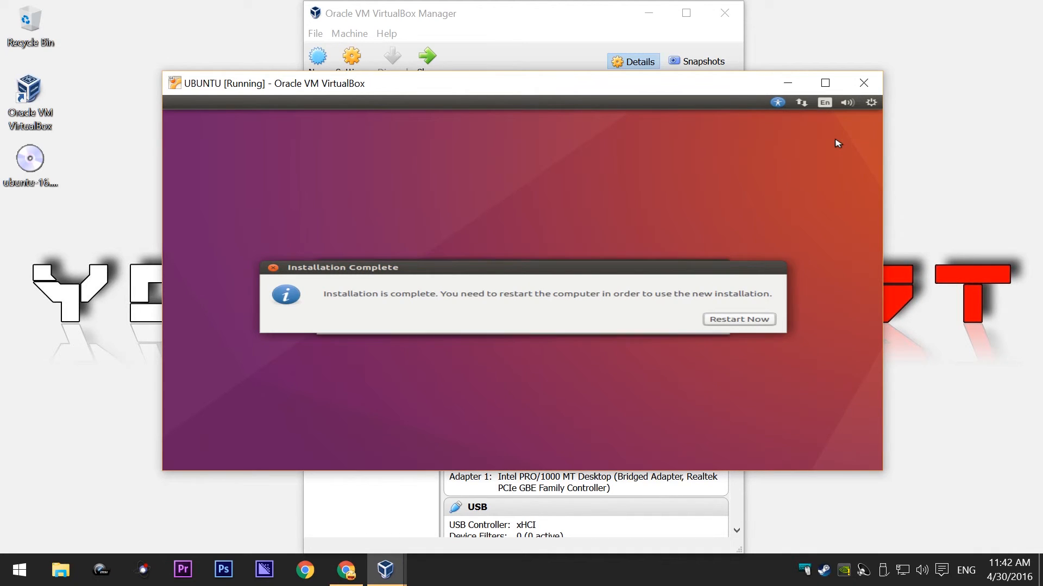
{"action": "left_click_drag", "start_coordinate": [644, 272], "coordinate": [649, 172]}
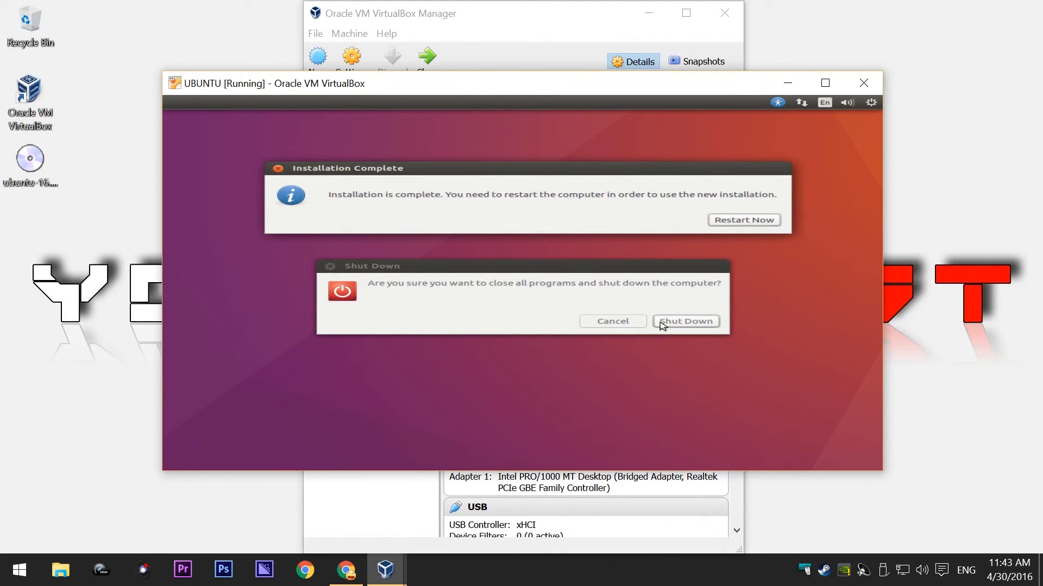
Confirm the guest shutdown, then close the VM window with Power off the machine.
{"action": "left_click", "coordinate": [682, 324]}
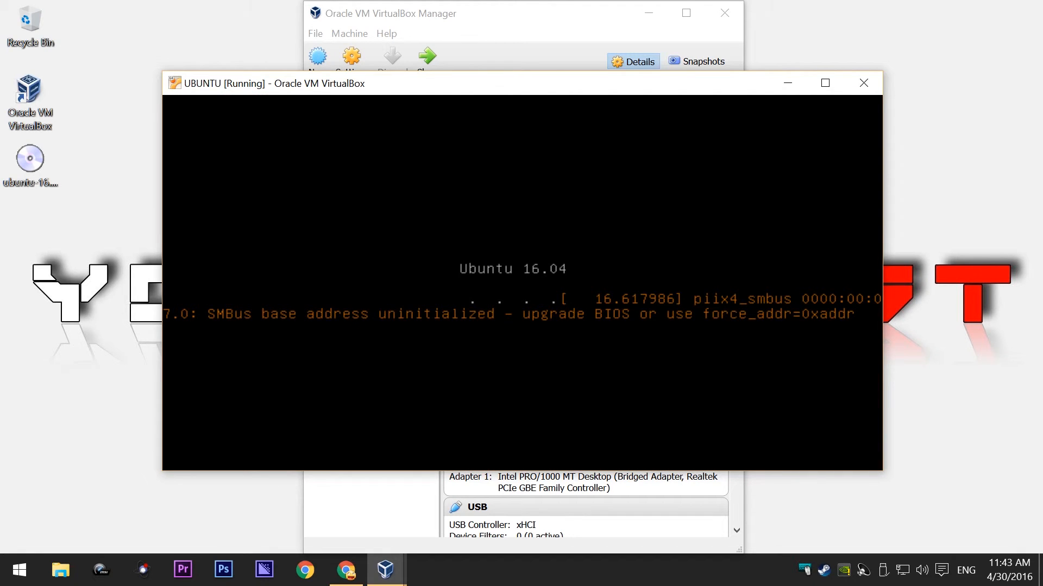
{"action": "left_click", "coordinate": [790, 89]}
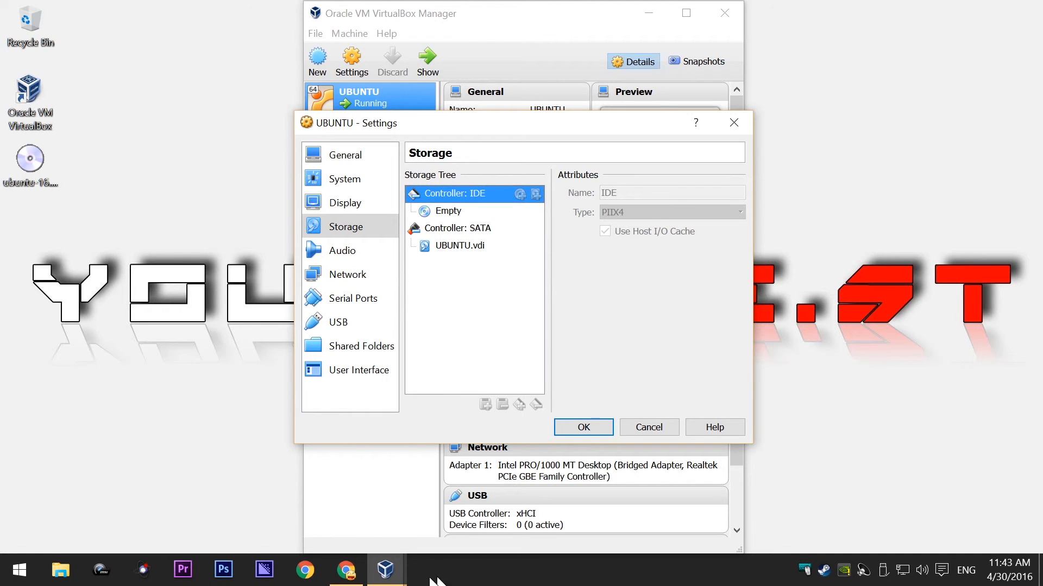
{"action": "mouse_move", "coordinate": [386, 569]}
{"action": "left_click", "coordinate": [429, 529]}
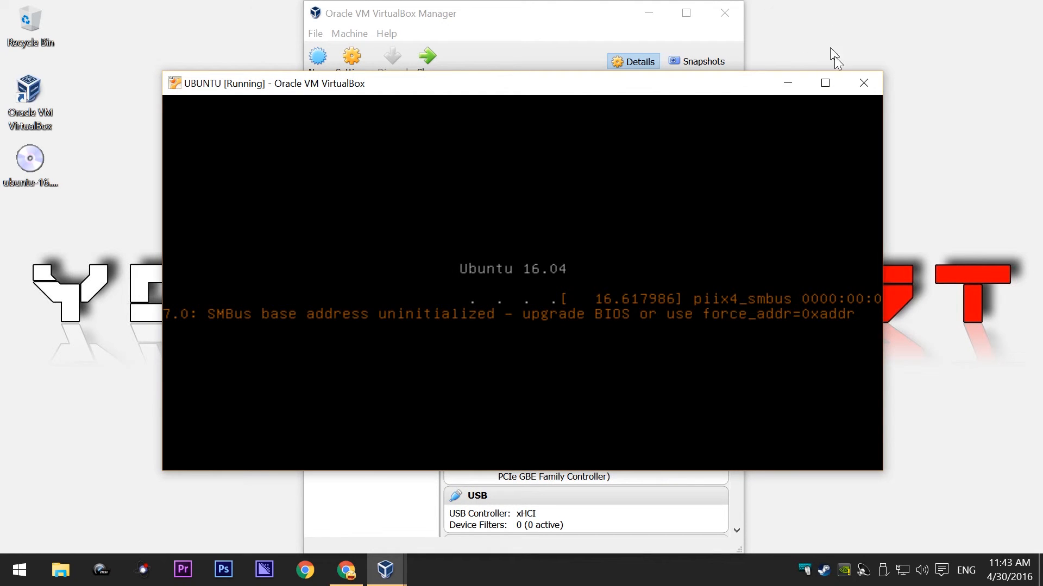
{"action": "left_click", "coordinate": [869, 84]}
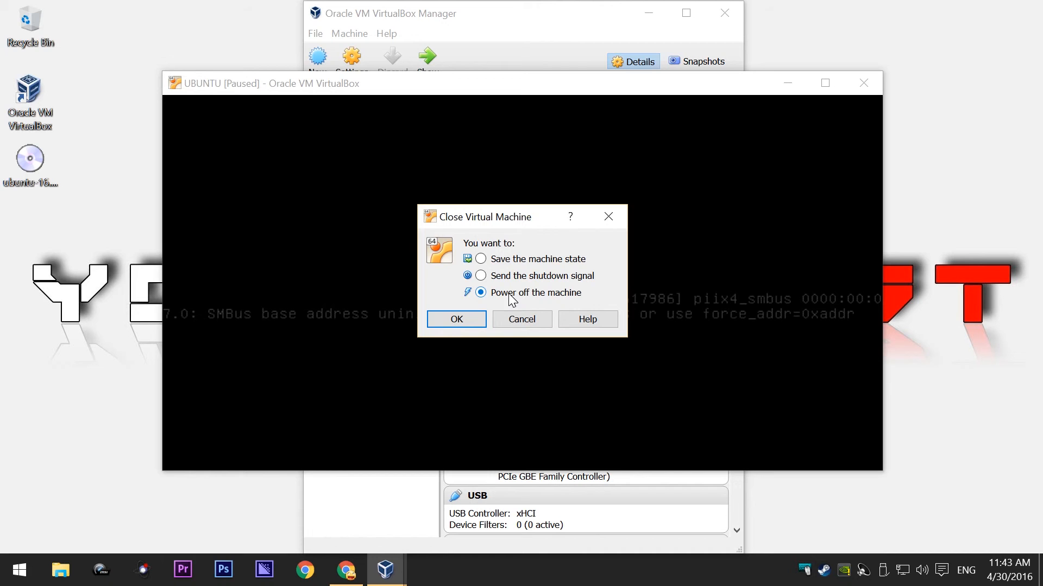
{"action": "left_click", "coordinate": [456, 322]}
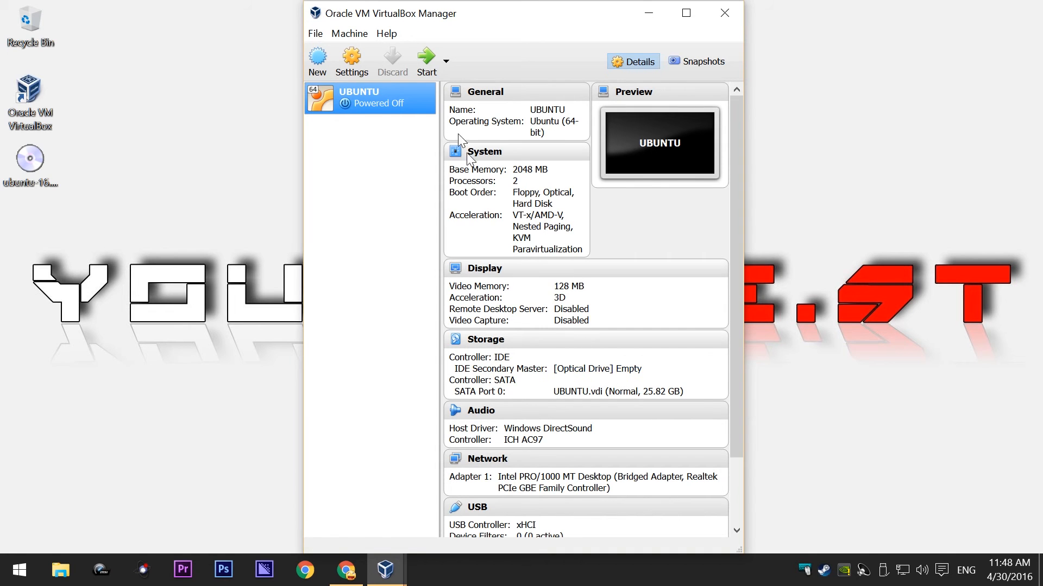
Start the UBUNTU VM and boot the Ubuntu GRUB entry into the installed desktop.
{"action": "left_click", "coordinate": [425, 63]}
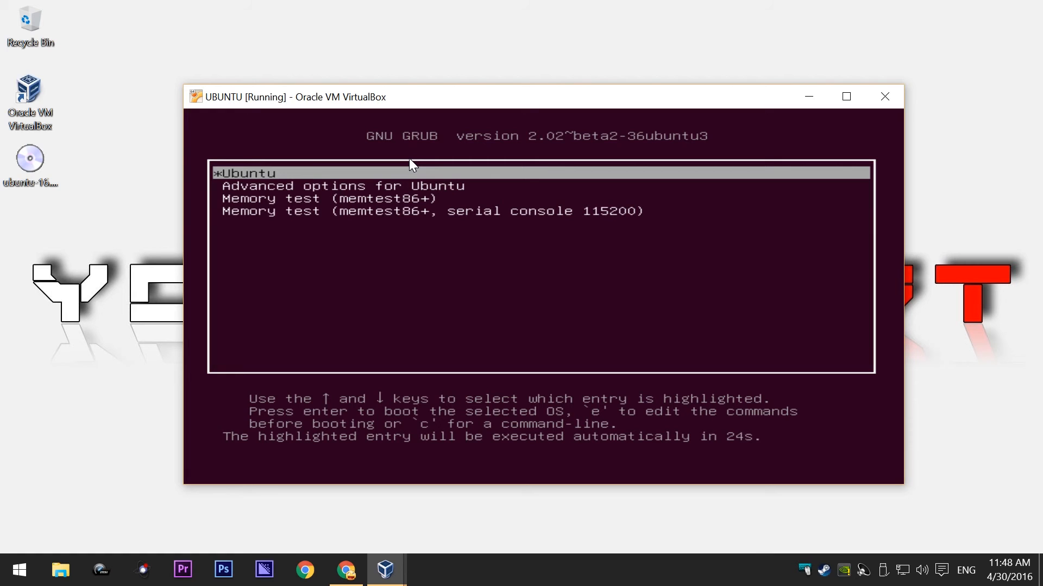
{"action": "key", "text": "Return"}
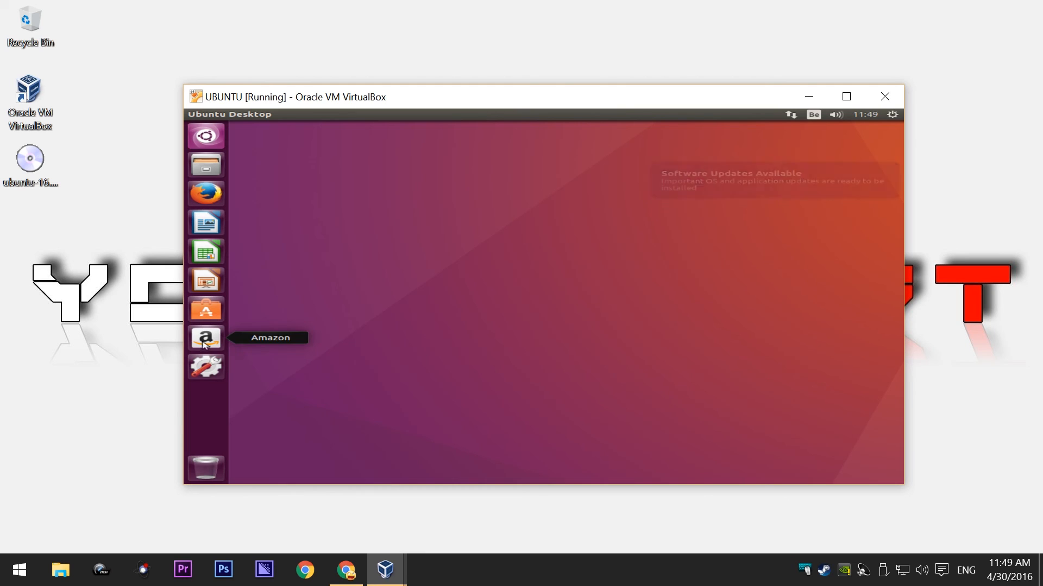
Launch Firefox from the Unity launcher, scroll its page, then close it to raise the 2-tab prompt.
{"action": "left_click", "coordinate": [206, 195]}
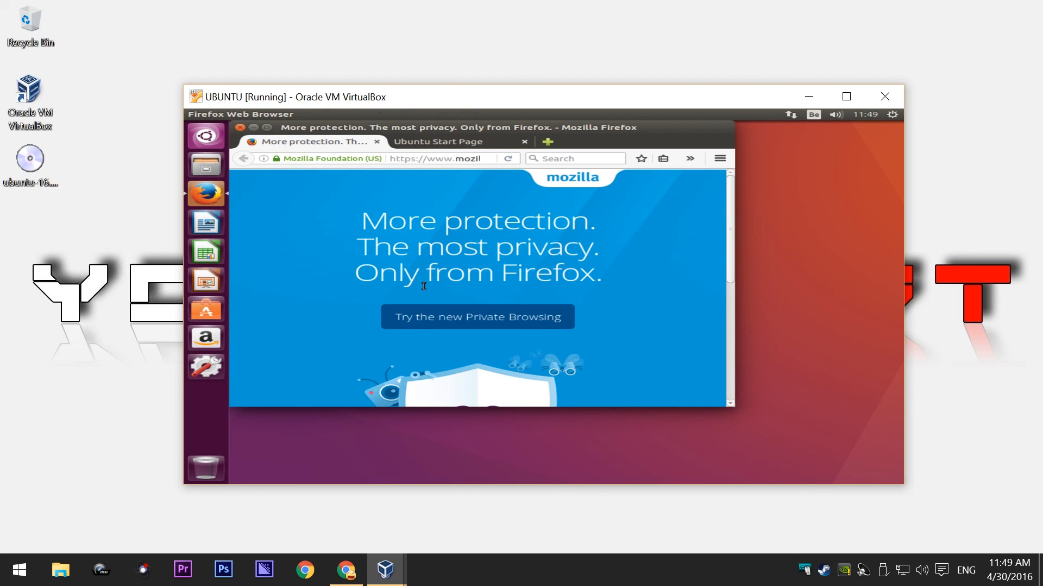
{"action": "scroll", "coordinate": [413, 286], "scroll_direction": "down", "scroll_amount": 5}
{"action": "scroll", "coordinate": [414, 292], "scroll_direction": "up", "scroll_amount": 5}
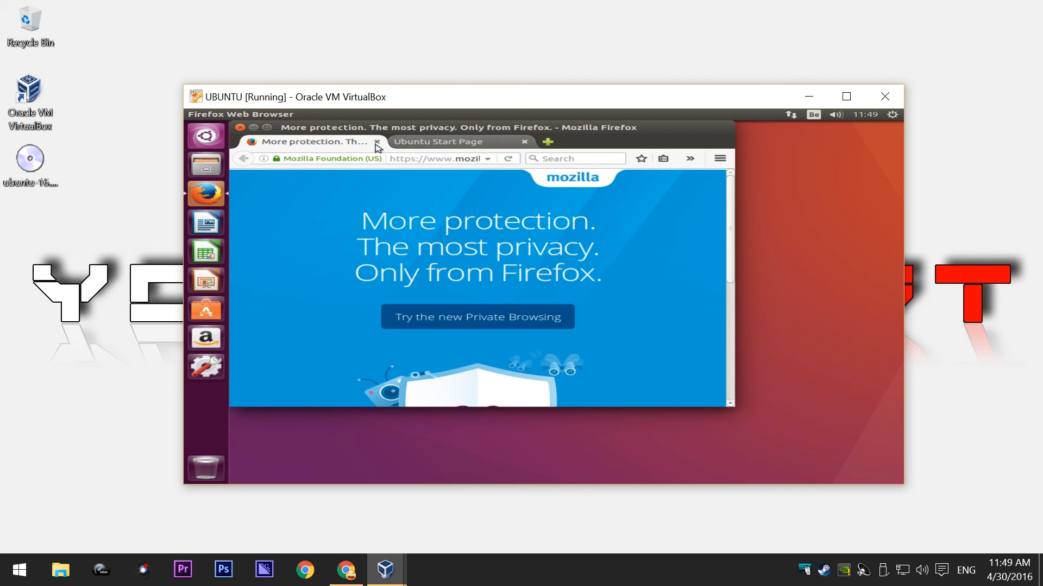
{"action": "left_click", "coordinate": [240, 128]}
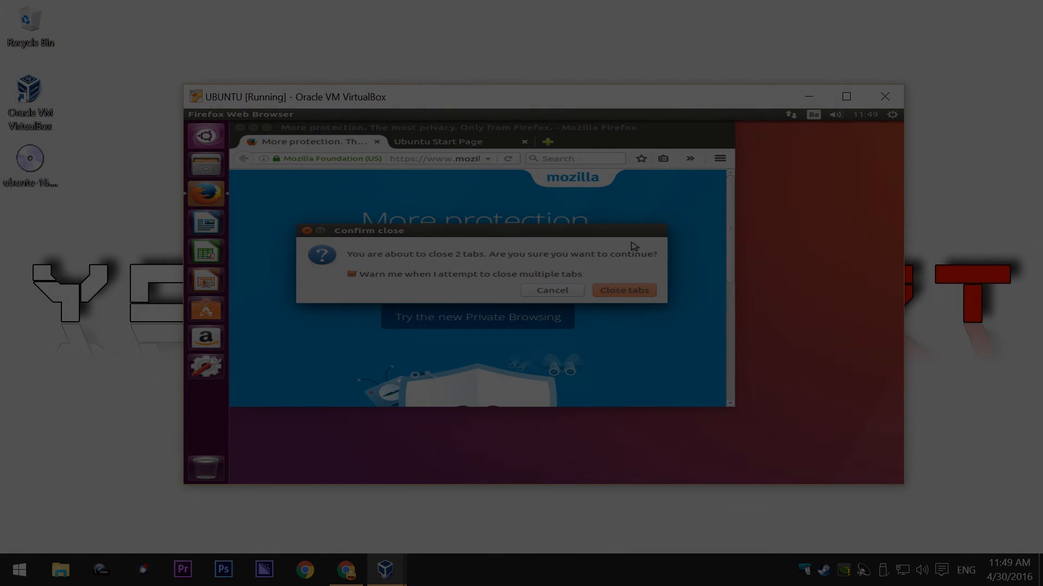